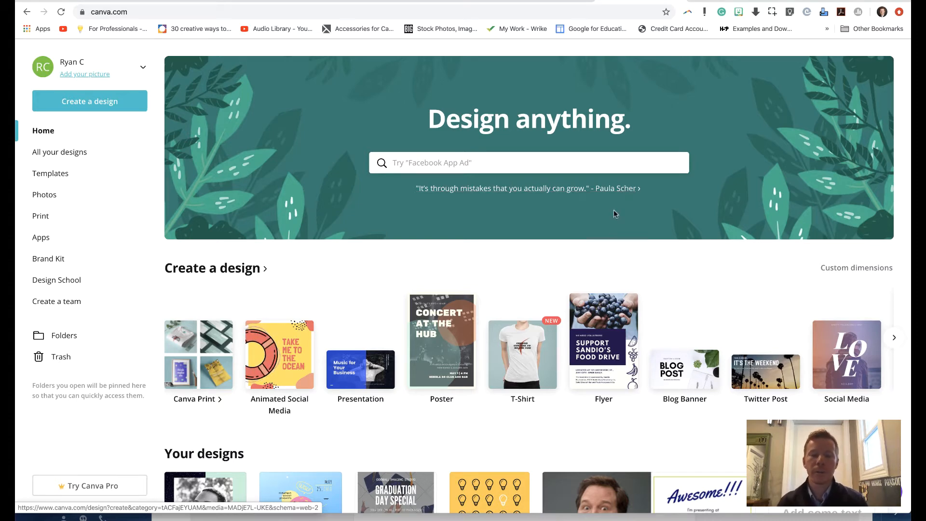
Step: Browse the home page's design types, existing designs and template categories such as Instagram Posts, Facebook Posts, Social Media and Flyers
scroll(626, 290, "down", 2)
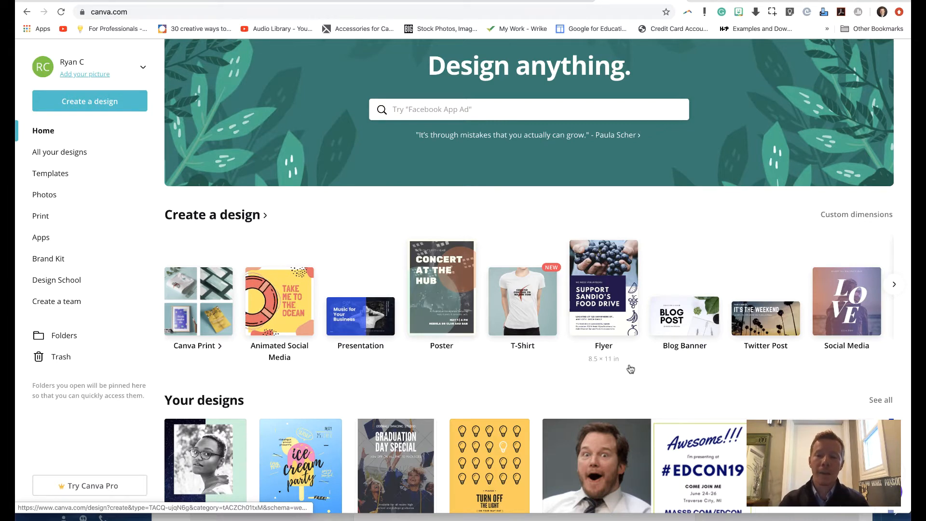
scroll(632, 386, "down", 3)
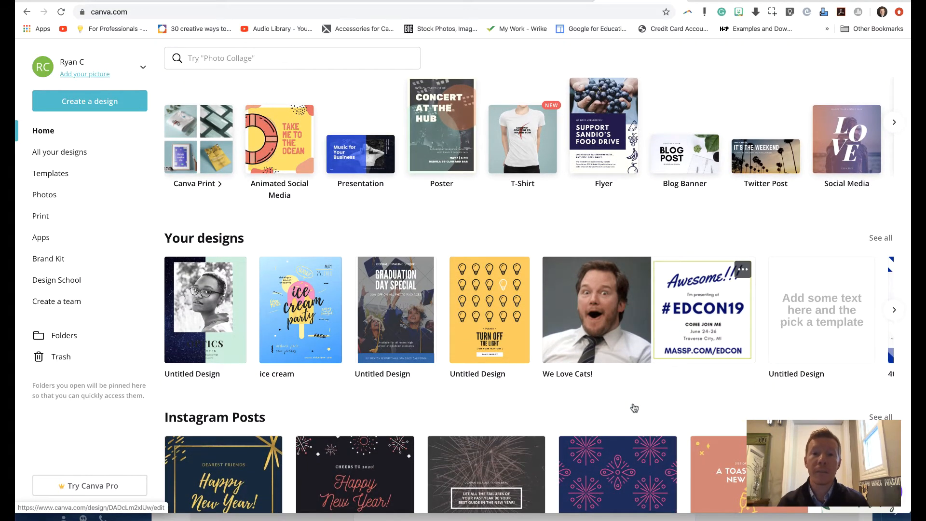
scroll(634, 408, "down", 3)
scroll(634, 408, "down", 3)
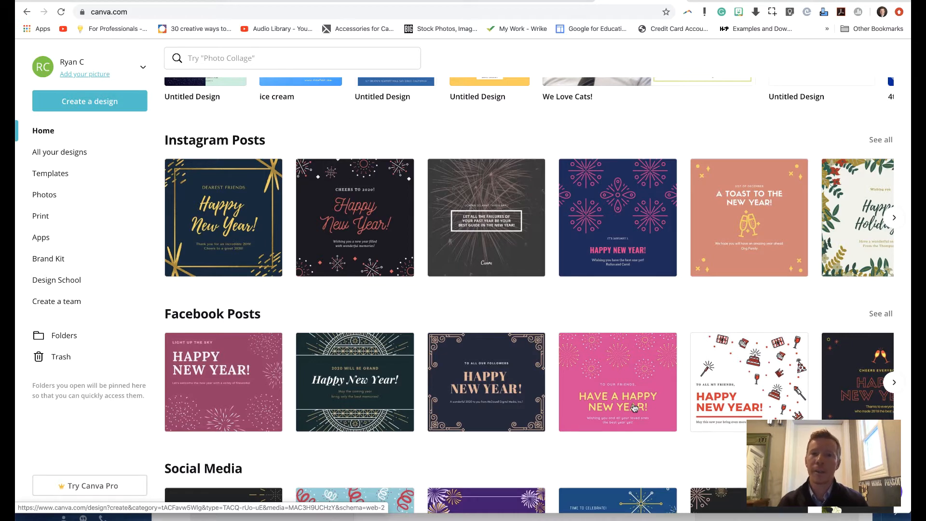
scroll(634, 408, "down", 4)
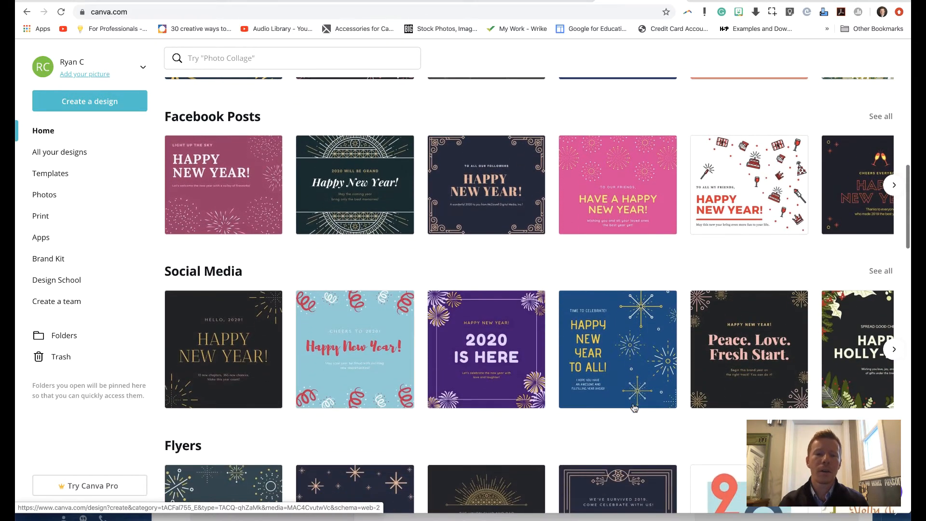
scroll(634, 408, "down", 3)
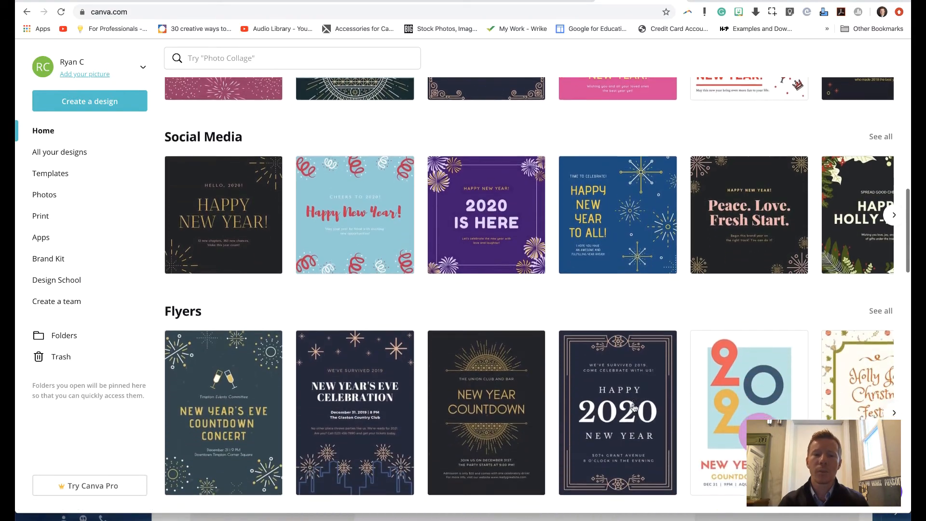
scroll(634, 408, "down", 11)
scroll(634, 408, "up", 8)
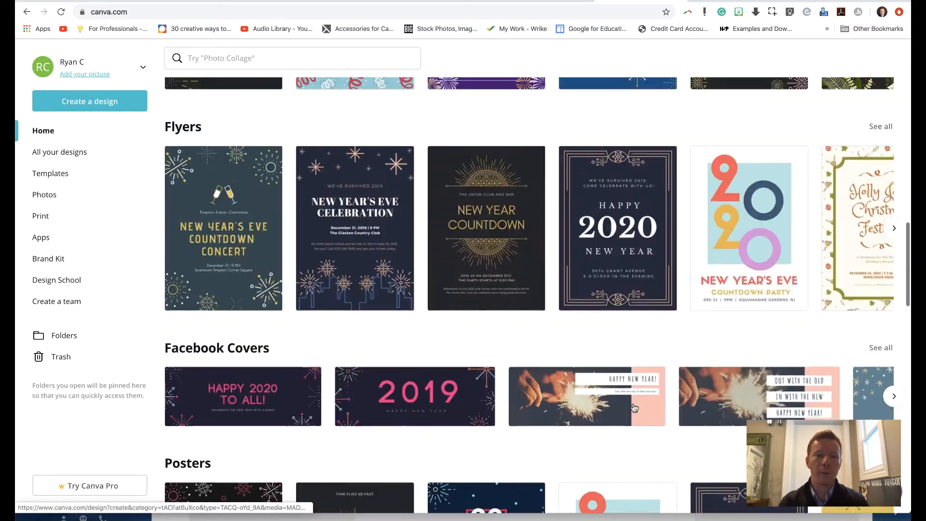
scroll(634, 407, "up", 12)
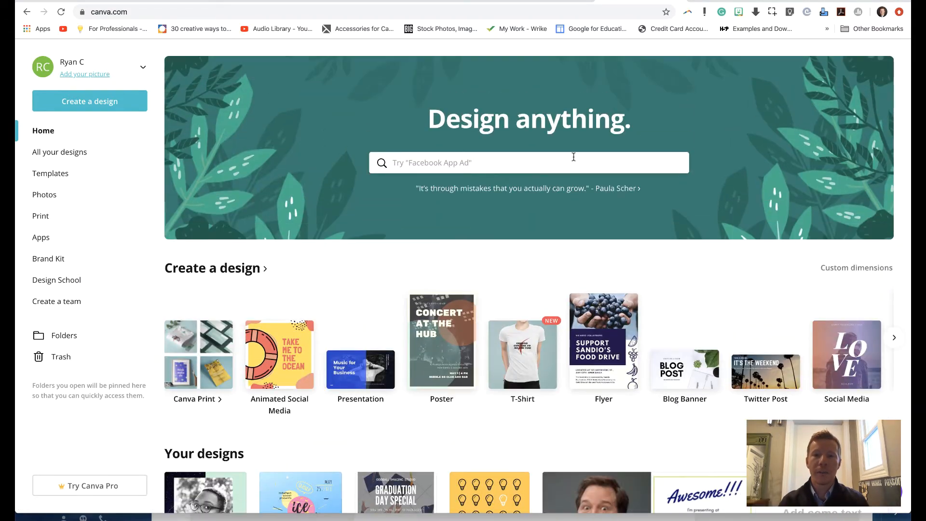
Step: Search the templates for "menu" and look through the matching designs
left_click(574, 156)
type("m")
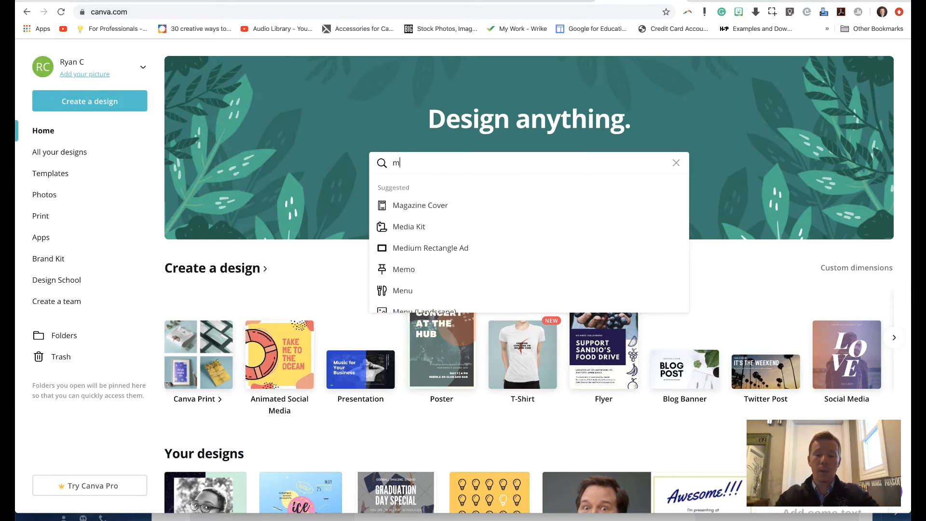
type("enu")
key("Return")
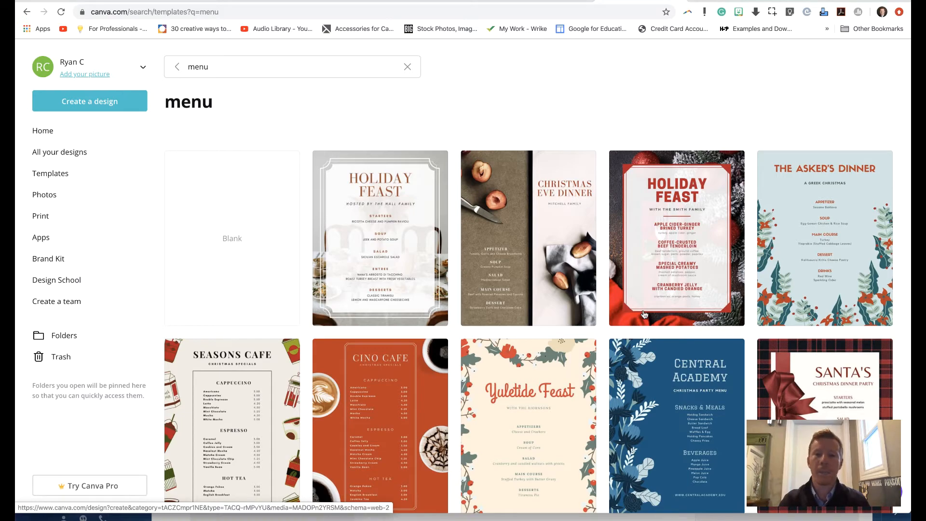
scroll(624, 388, "down", 7)
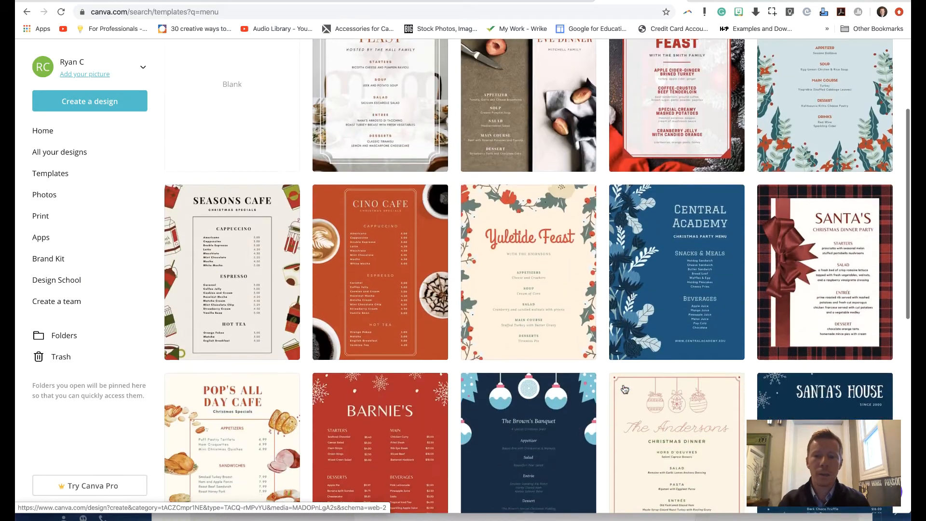
scroll(624, 389, "down", 9)
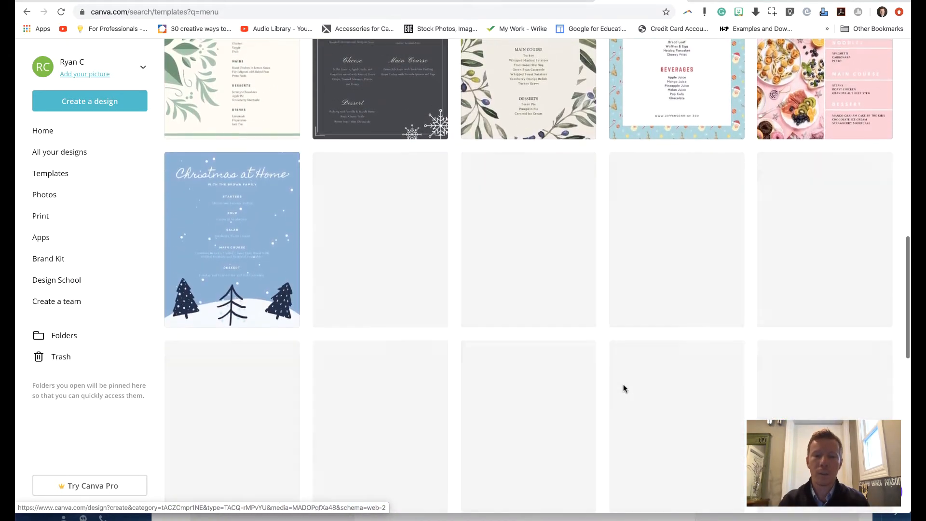
scroll(623, 388, "up", 4)
scroll(623, 388, "up", 4)
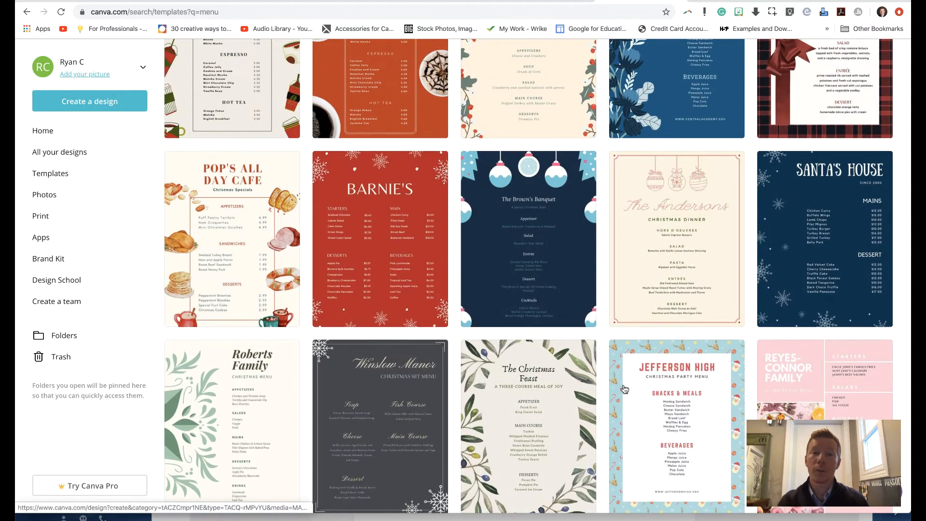
scroll(624, 389, "up", 8)
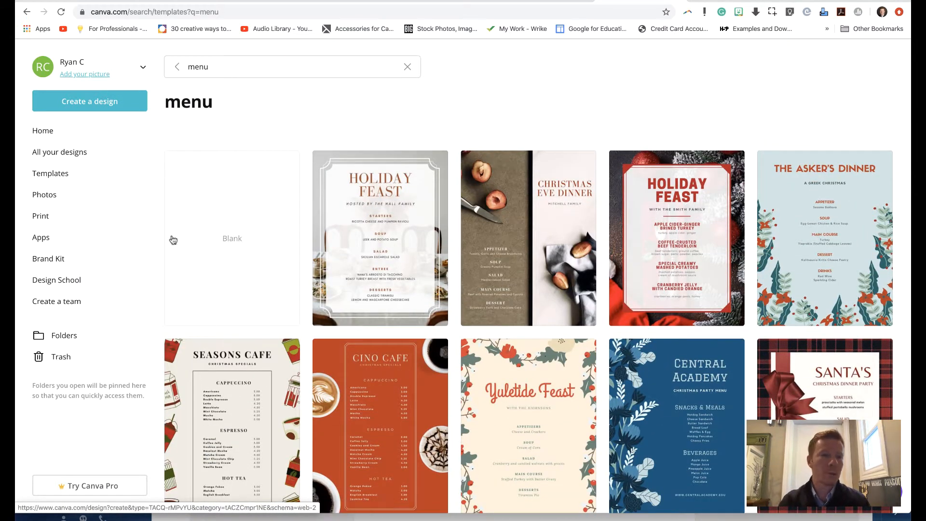
Step: Return to the home page and create a new blank design of the Poster type
left_click(48, 129)
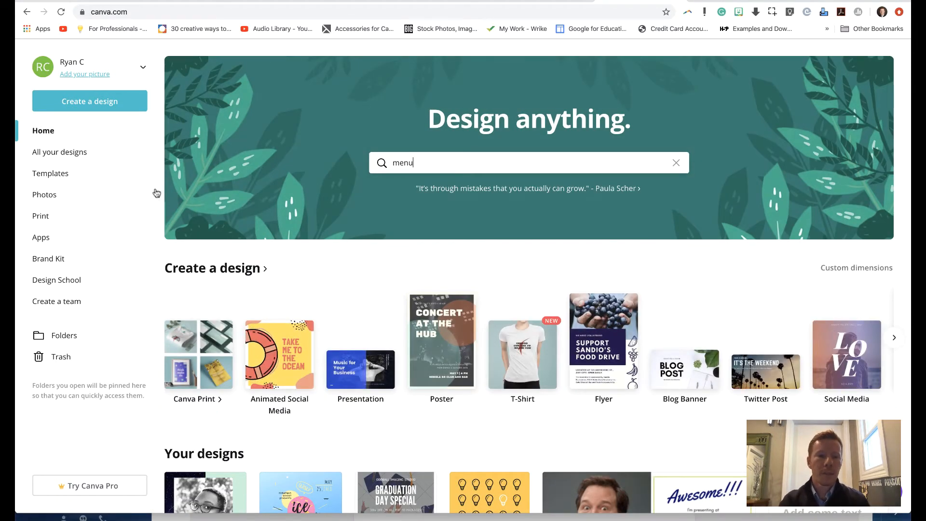
left_click(117, 101)
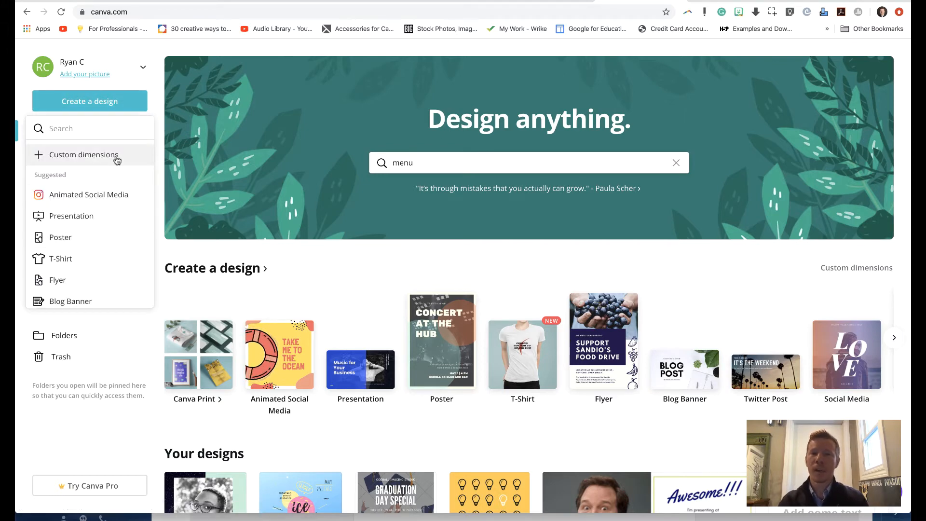
scroll(113, 260, "down", 3)
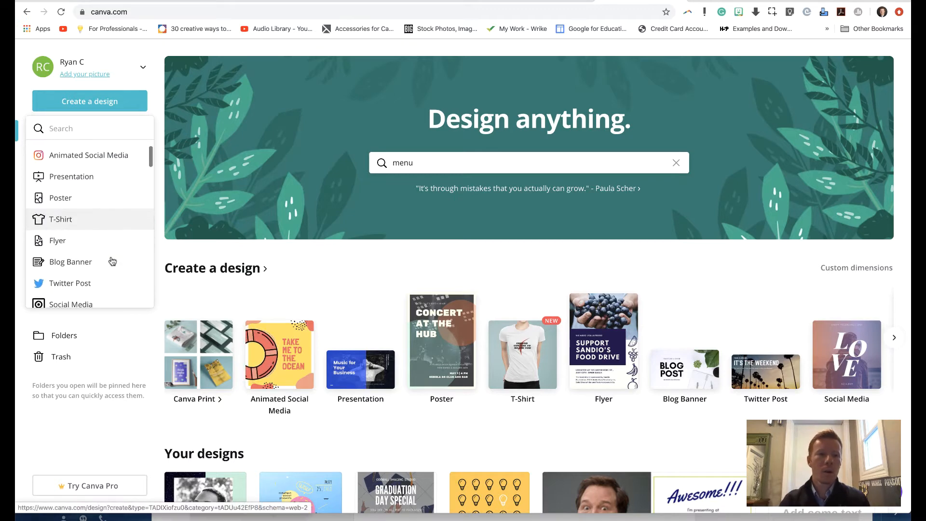
scroll(113, 261, "down", 7)
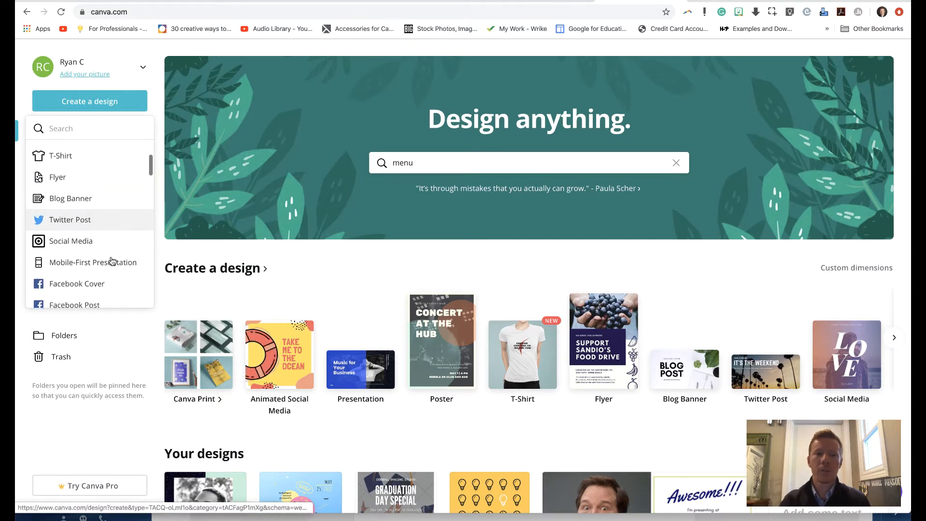
scroll(112, 261, "down", 16)
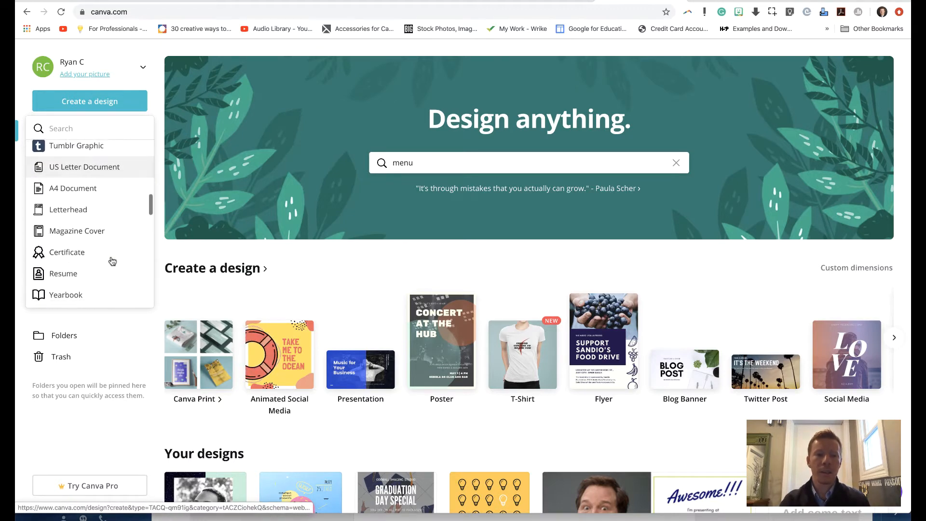
scroll(112, 261, "down", 2)
scroll(113, 261, "up", 20)
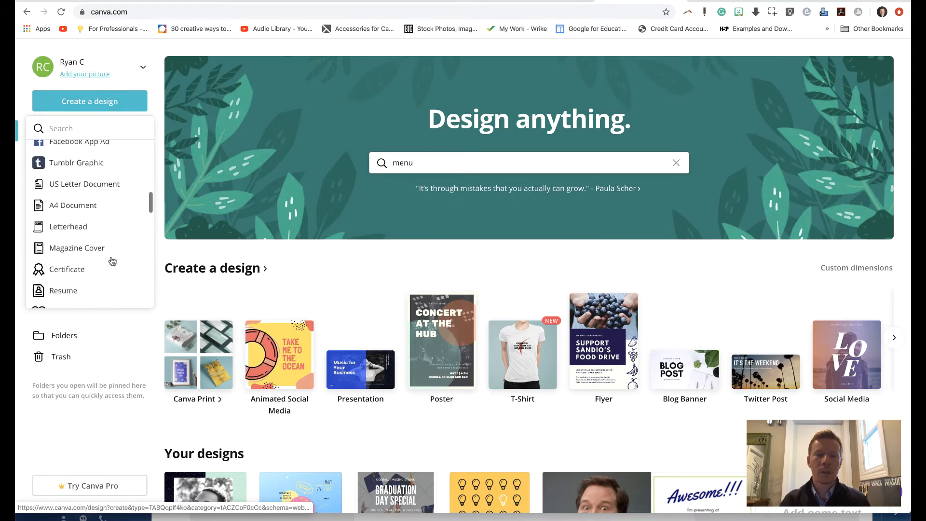
scroll(112, 261, "up", 1)
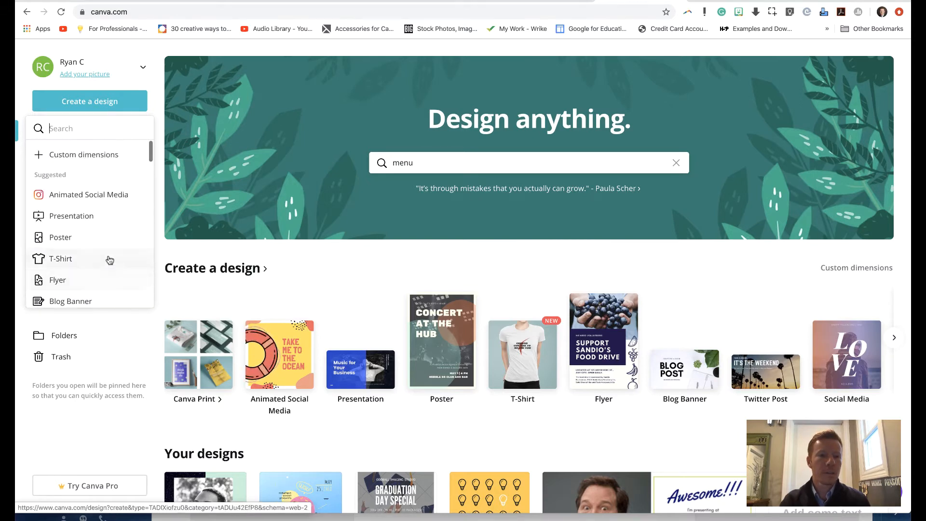
left_click(77, 239)
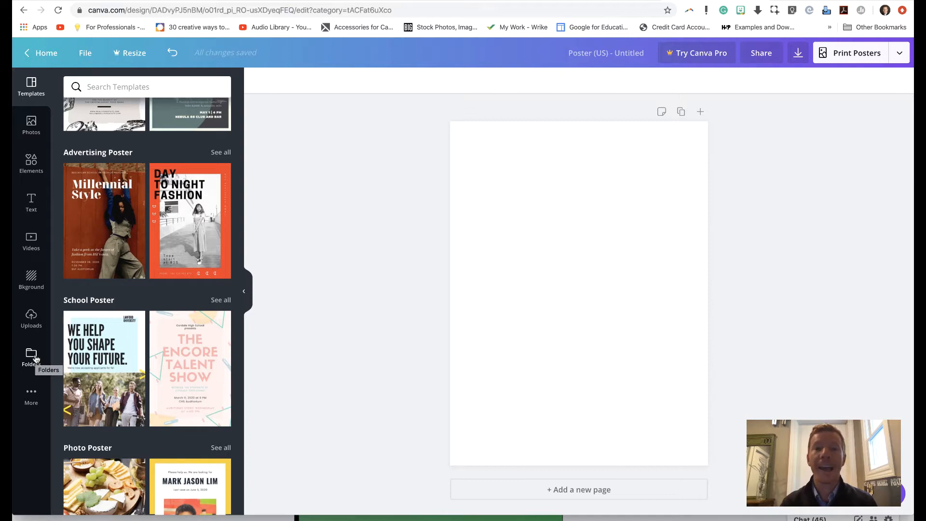
Step: Examine the editor's available photos, elements, text styles, videos, backgrounds and uploaded images
left_click(33, 125)
left_click(33, 163)
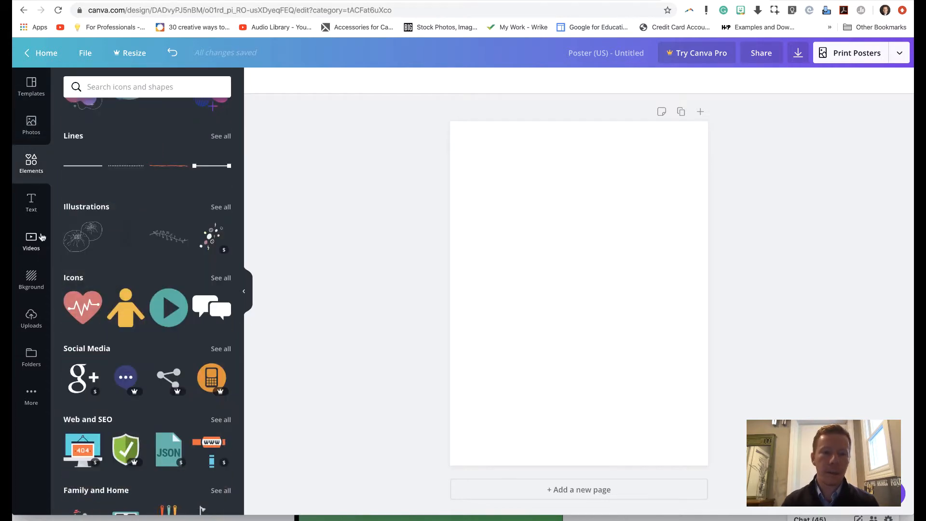
scroll(127, 322, "down", 2)
scroll(126, 326, "down", 5)
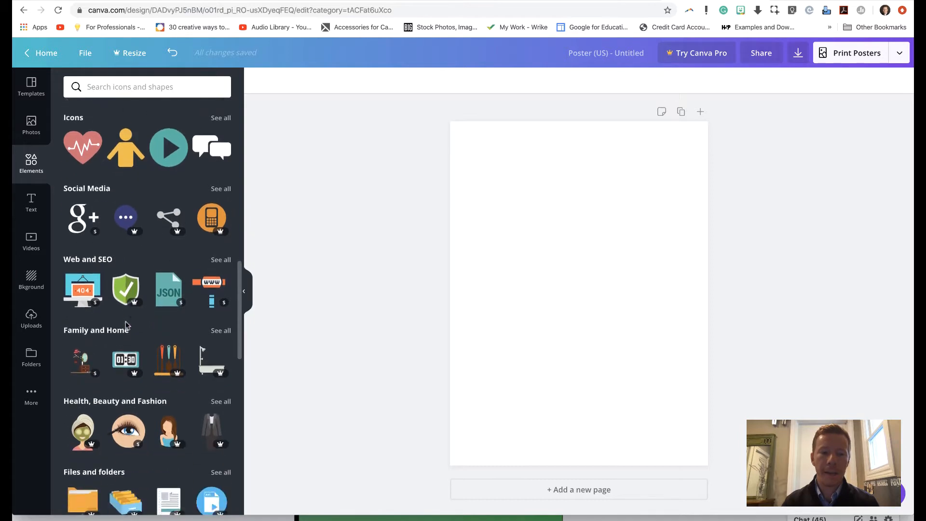
scroll(126, 325, "up", 4)
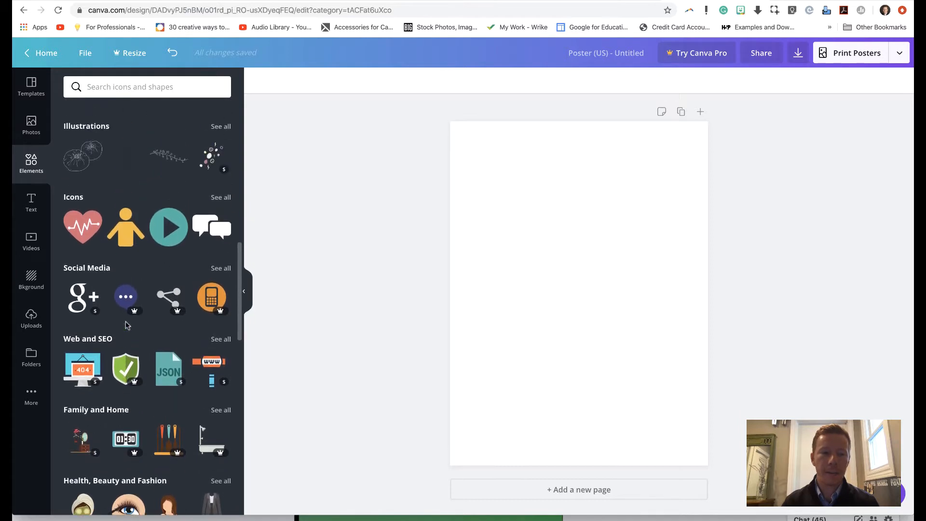
left_click(26, 210)
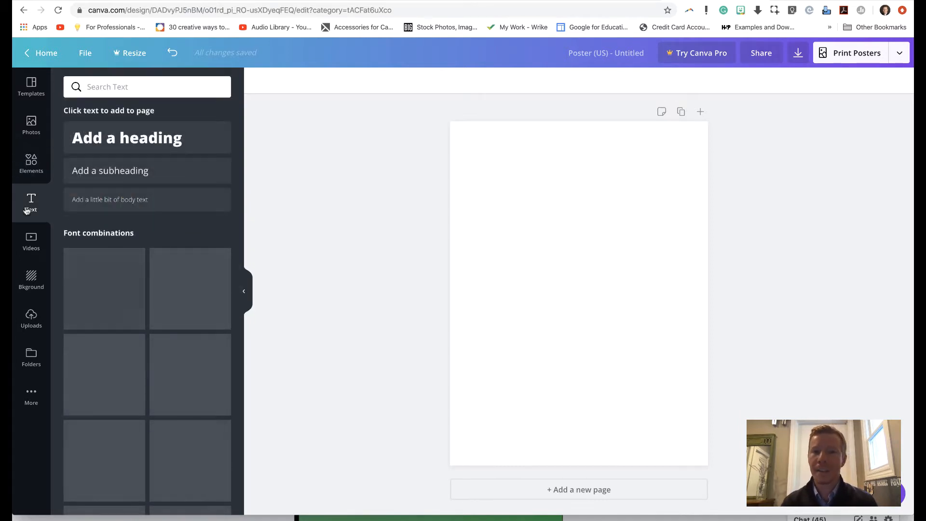
left_click(28, 250)
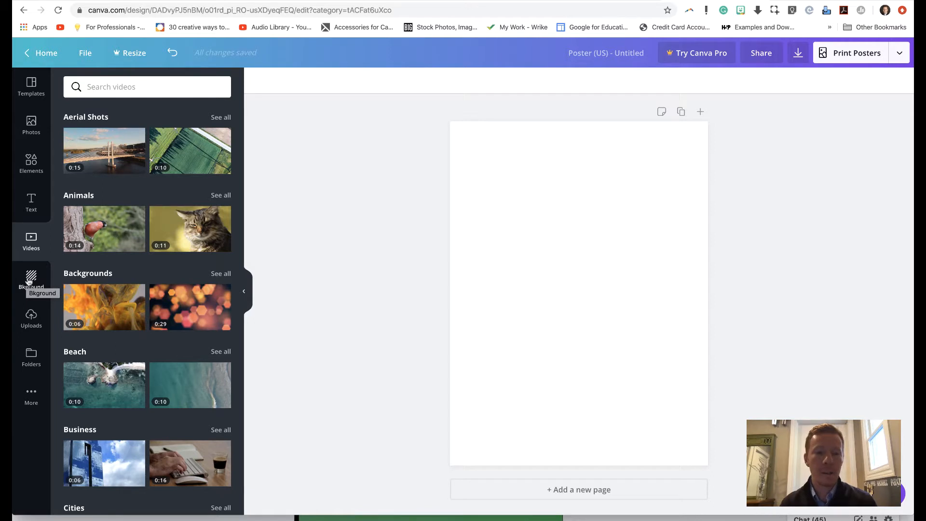
left_click(29, 282)
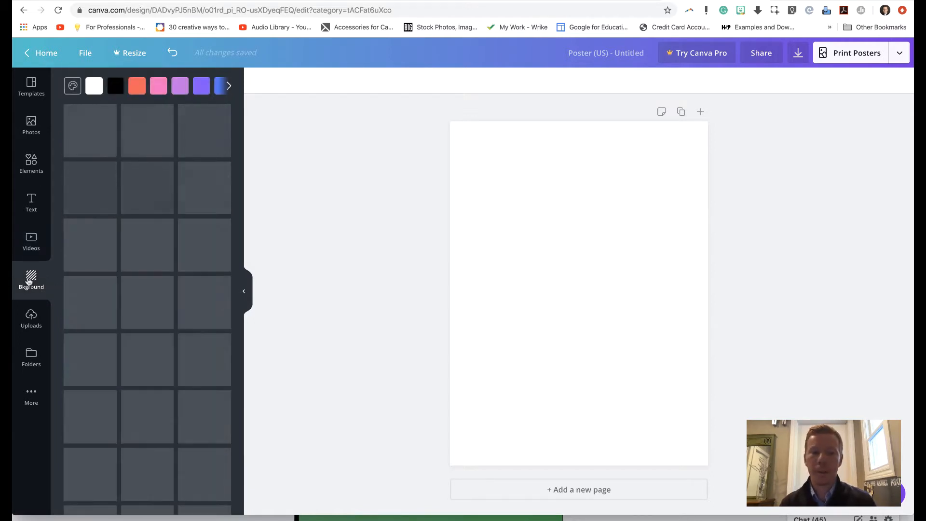
left_click(33, 320)
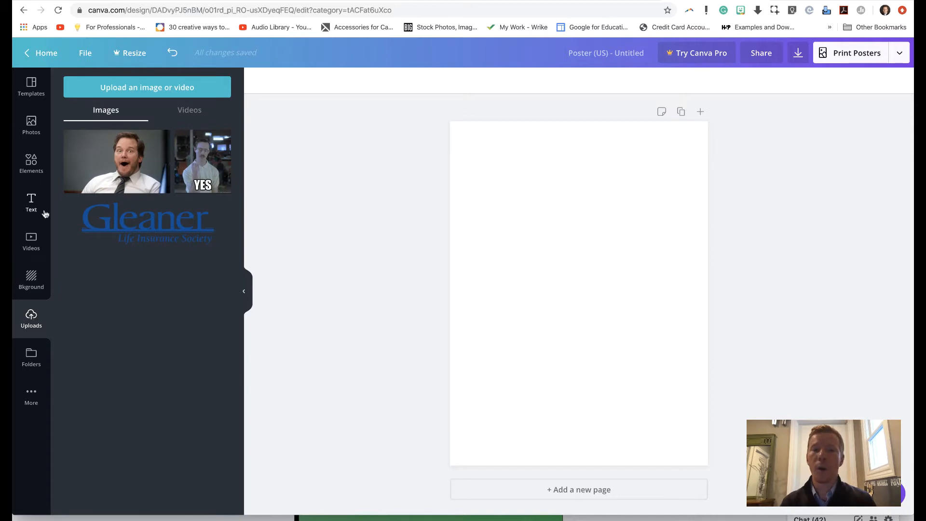
Step: Apply the "The Encore Talent Show" template from the School Poster category to the blank page
left_click(35, 94)
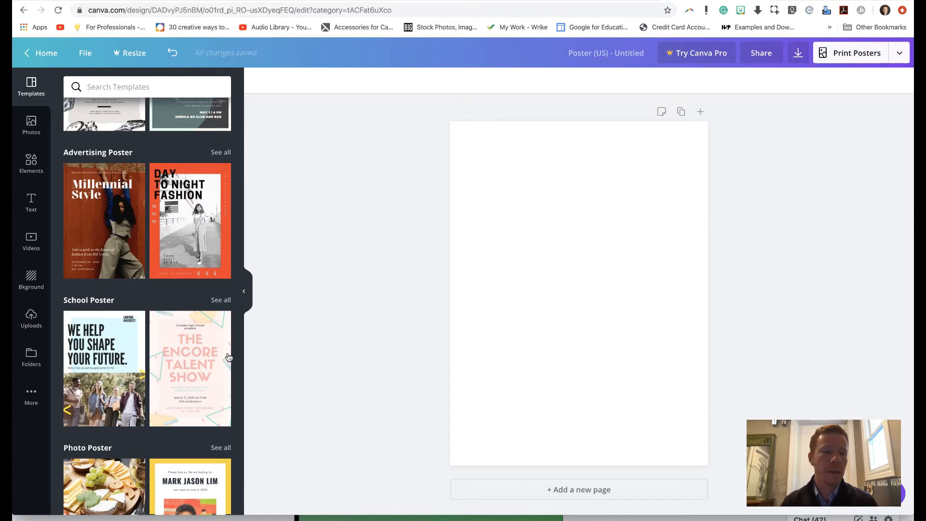
scroll(166, 375, "down", 2)
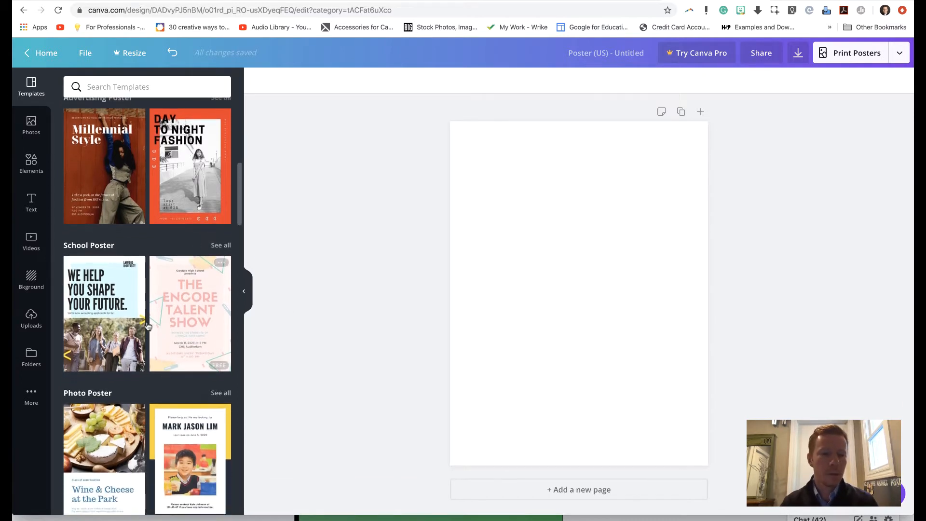
left_click(188, 329)
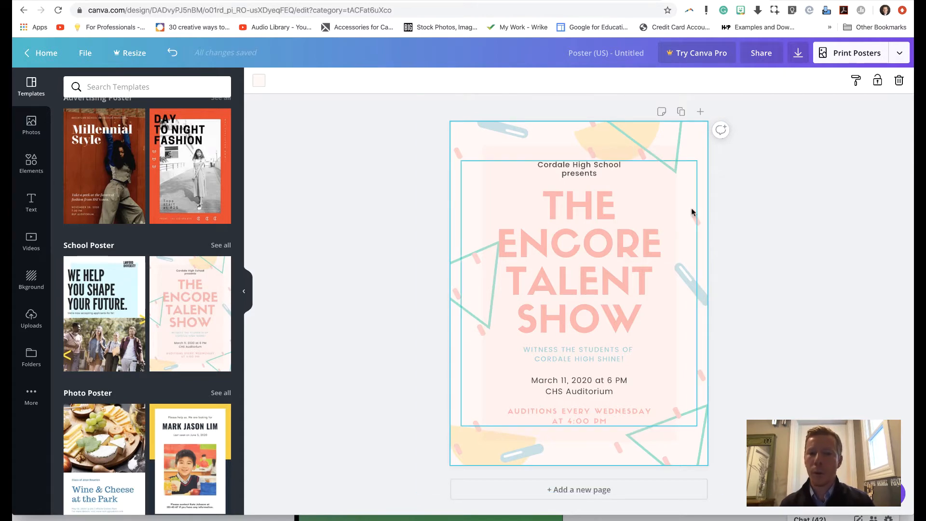
Step: Select the talent show title and the auditions line in turn to examine their text formatting options
left_click(624, 209)
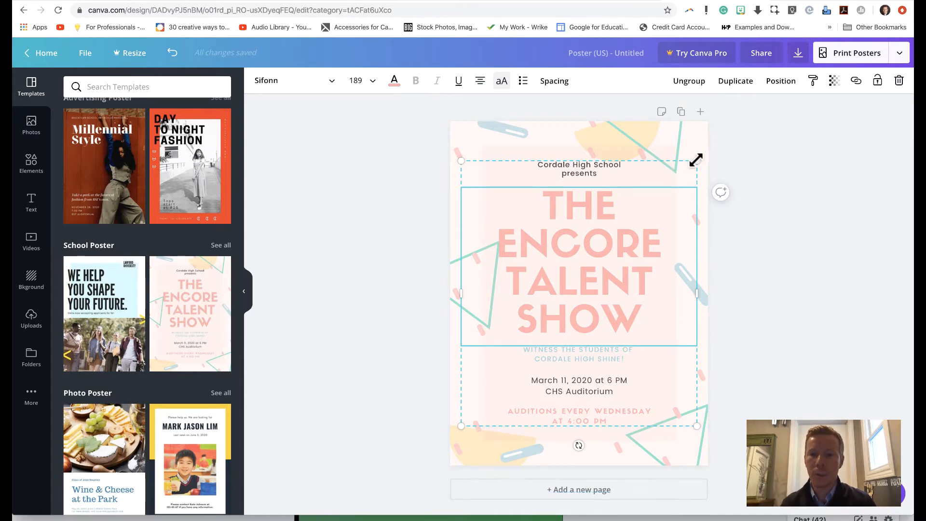
mouse_move(680, 162)
left_mouse_down()
mouse_move(675, 140)
mouse_move(679, 161)
left_mouse_up()
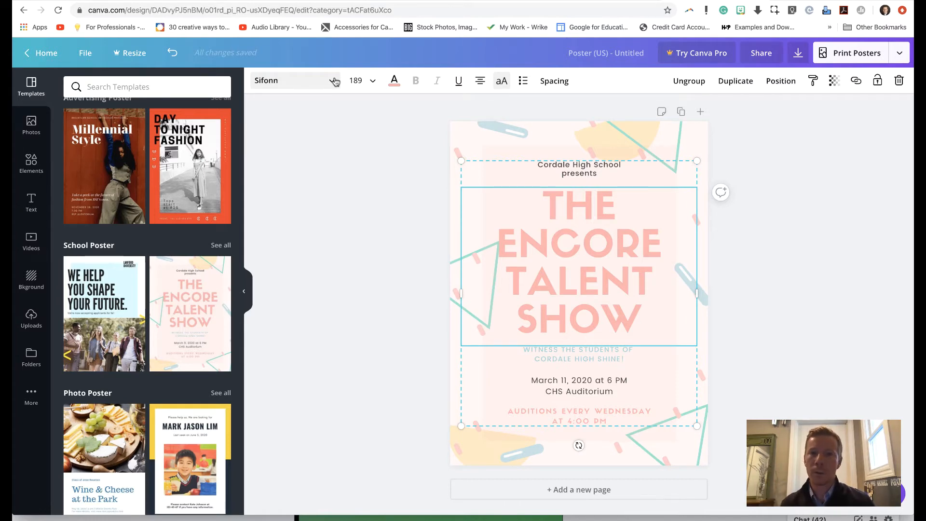
left_click(704, 144)
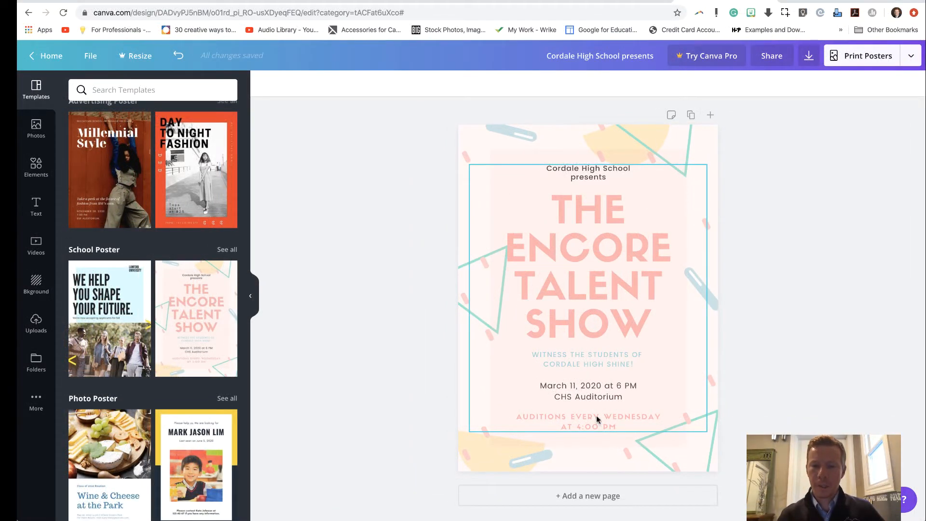
left_click(612, 418)
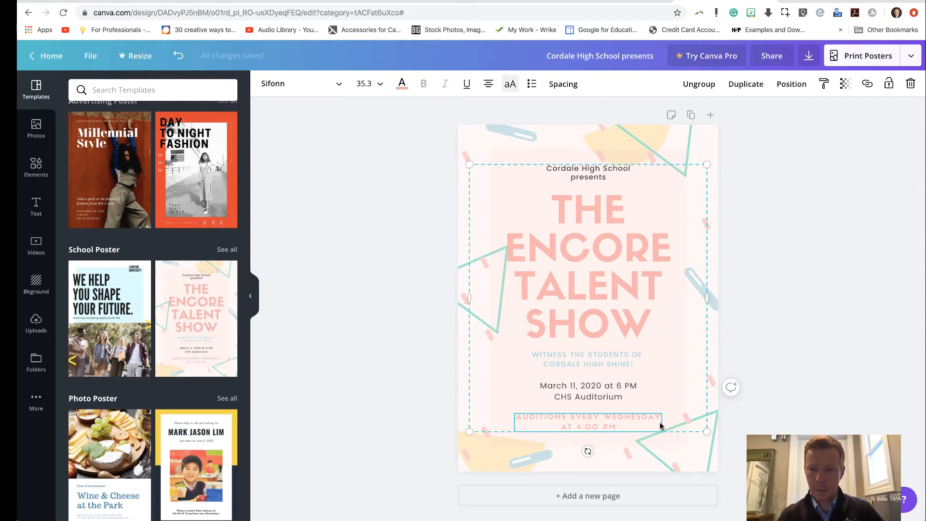
Step: Delete the auditions line from the poster, then slightly enlarge and reposition the remaining text group
left_click(910, 84)
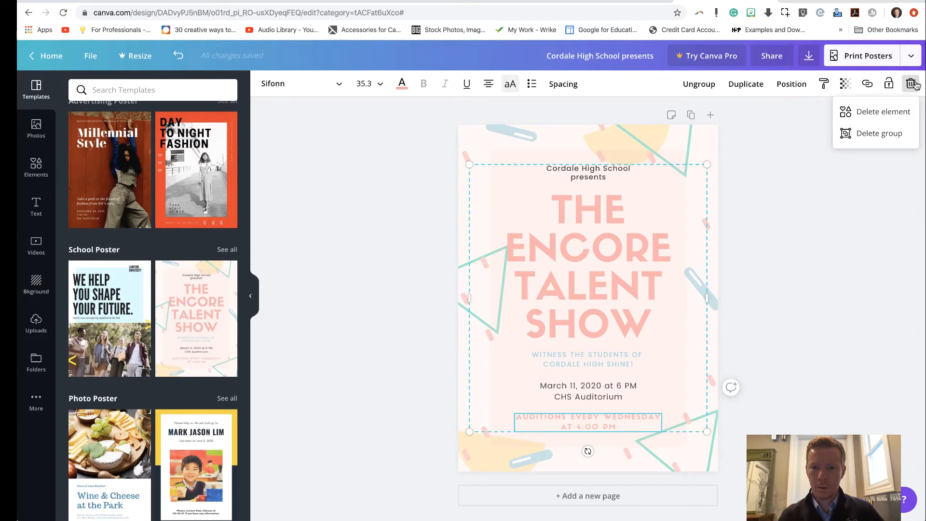
left_click(885, 111)
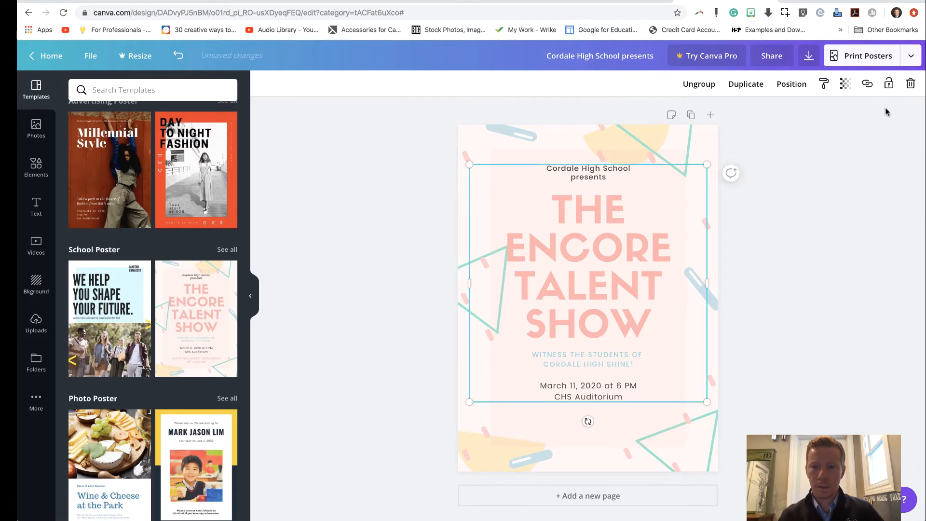
left_click(604, 399)
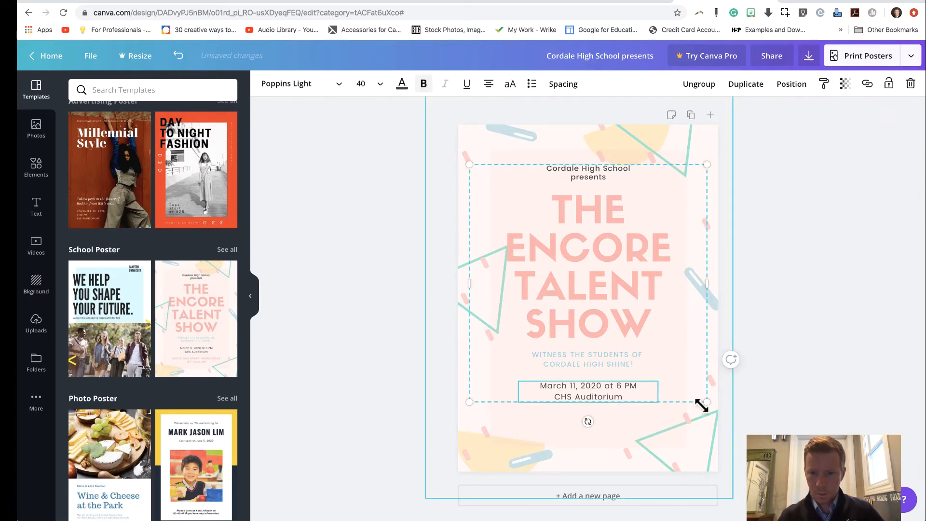
left_click_drag(702, 424, 679, 441)
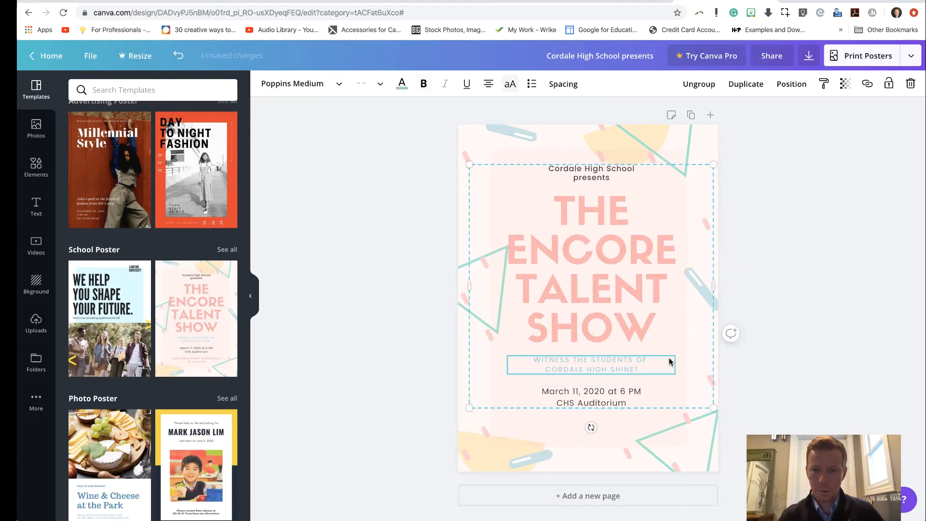
mouse_move(667, 359)
left_mouse_down()
mouse_move(665, 372)
mouse_move(661, 357)
left_mouse_up()
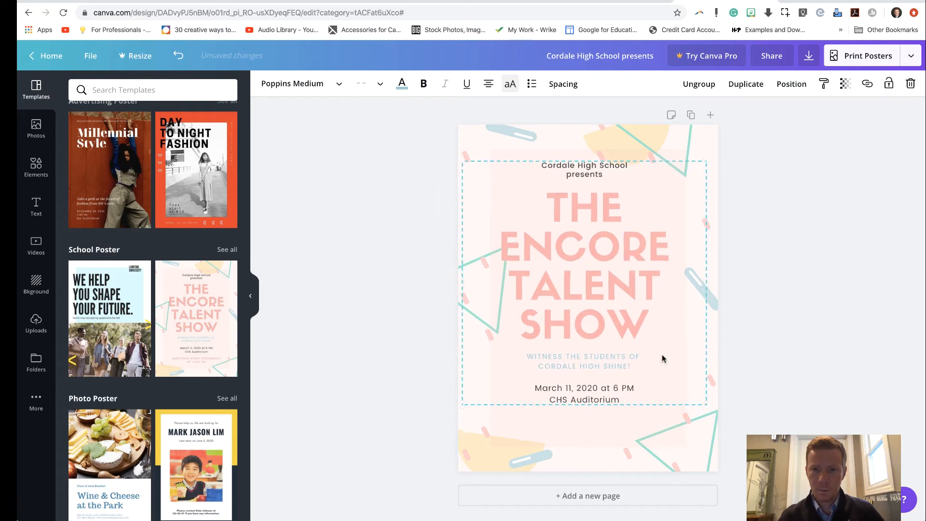
Step: Insert blank lines above the date to open a gap below the tagline, and recentre the text group on the poster
double_click(536, 384)
key("Return")
key("Return")
key("Return")
key("Return")
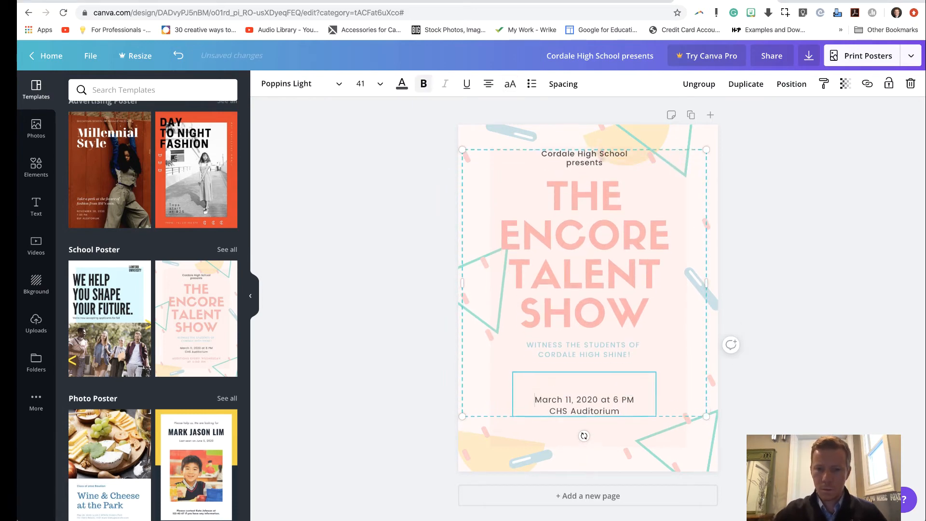
key("Return")
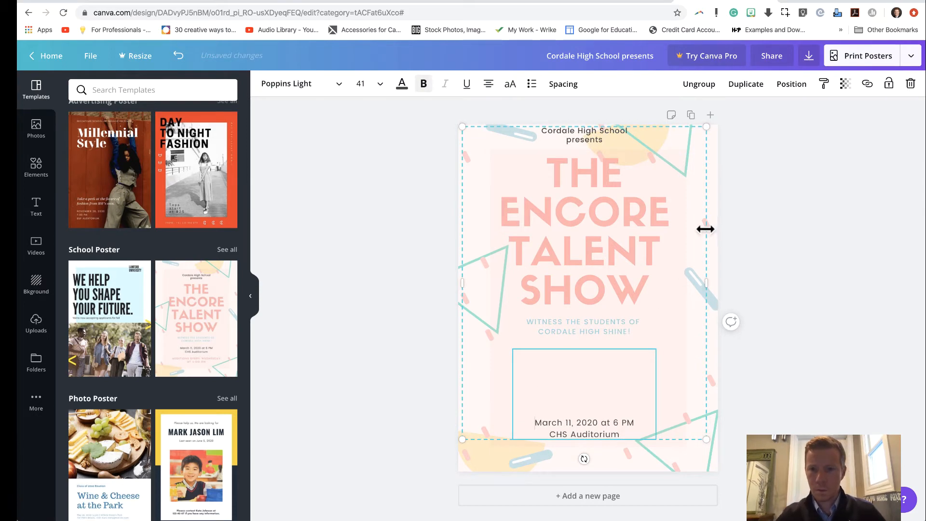
left_click_drag(688, 242, 688, 255)
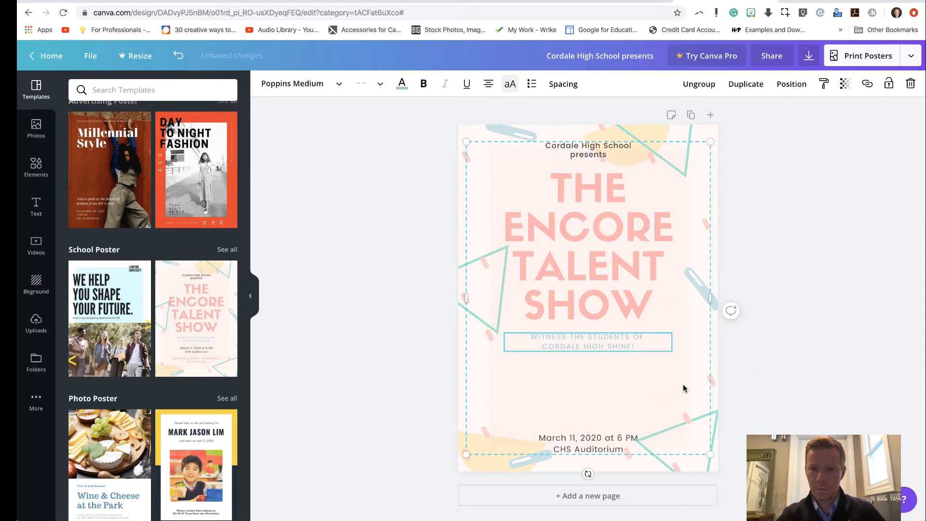
left_click(760, 371)
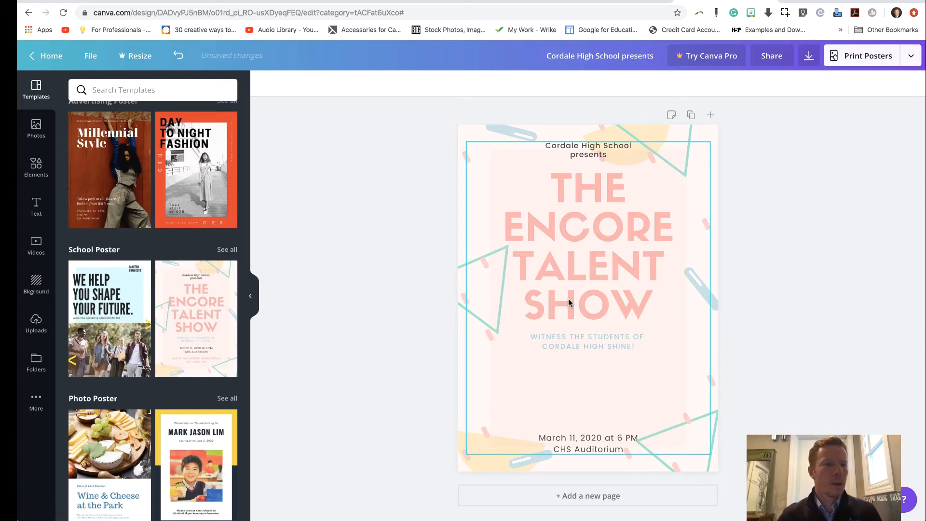
Step: Search the photo library for "sing"
left_click(43, 140)
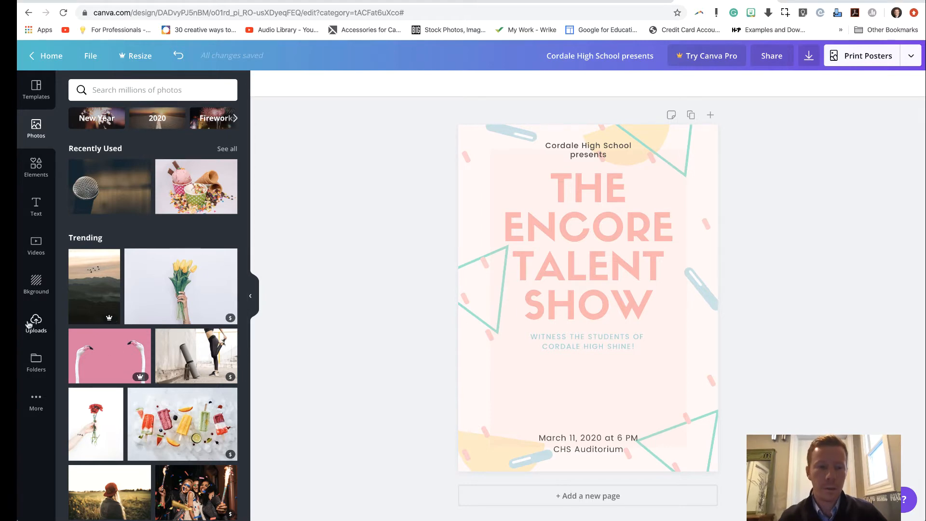
left_click(35, 326)
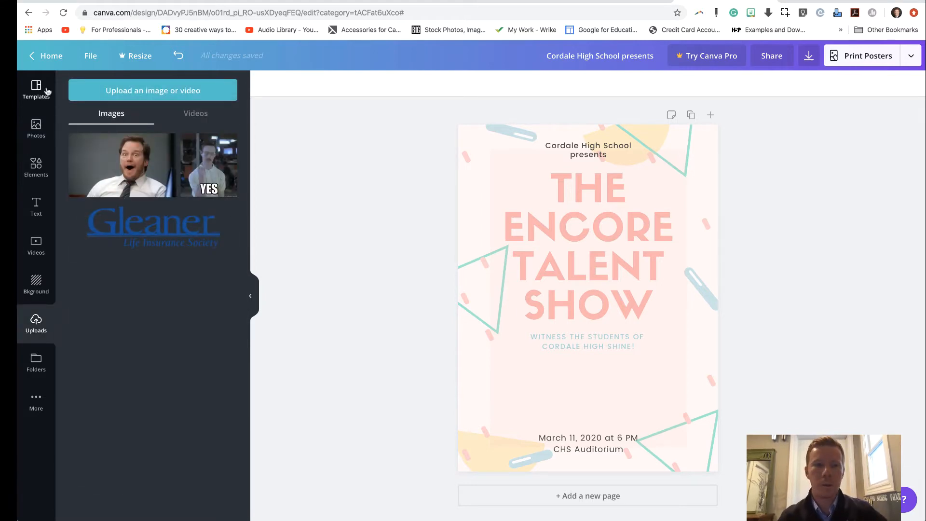
left_click(36, 128)
left_click(146, 91)
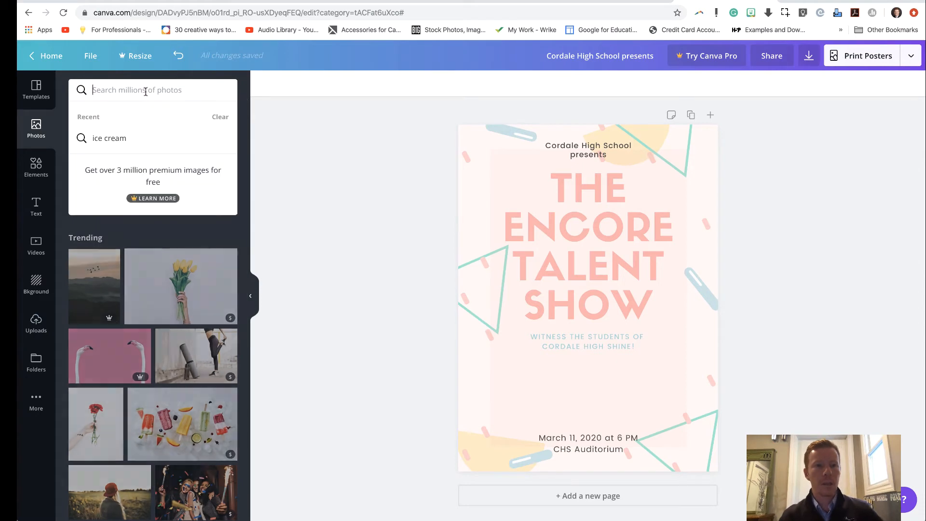
type("sing")
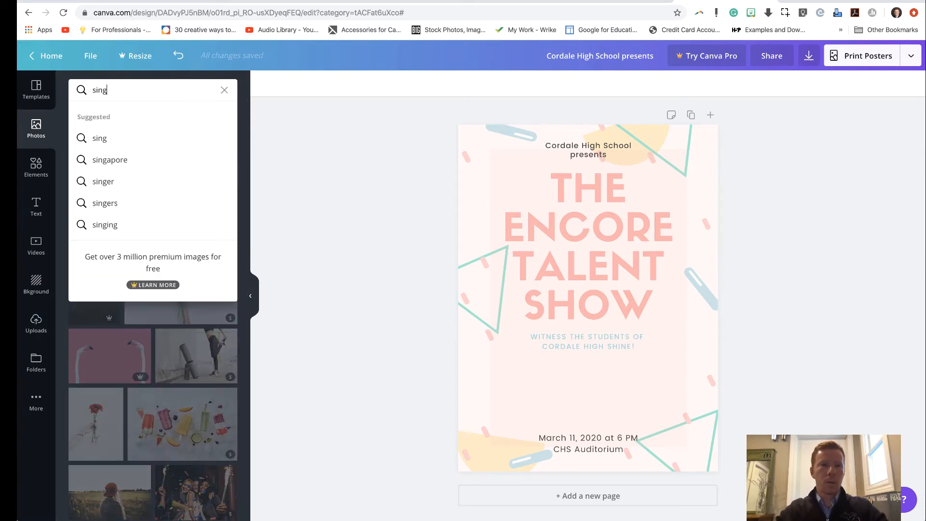
key("Return")
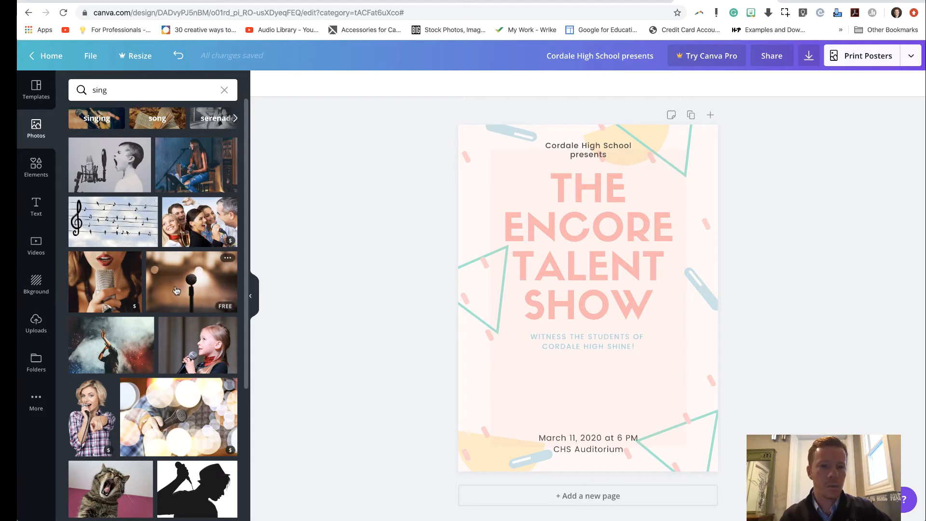
Step: Add the microphone photo with the dark blurred background, shrink it and centre it between the tagline and the date
scroll(137, 373, "down", 1)
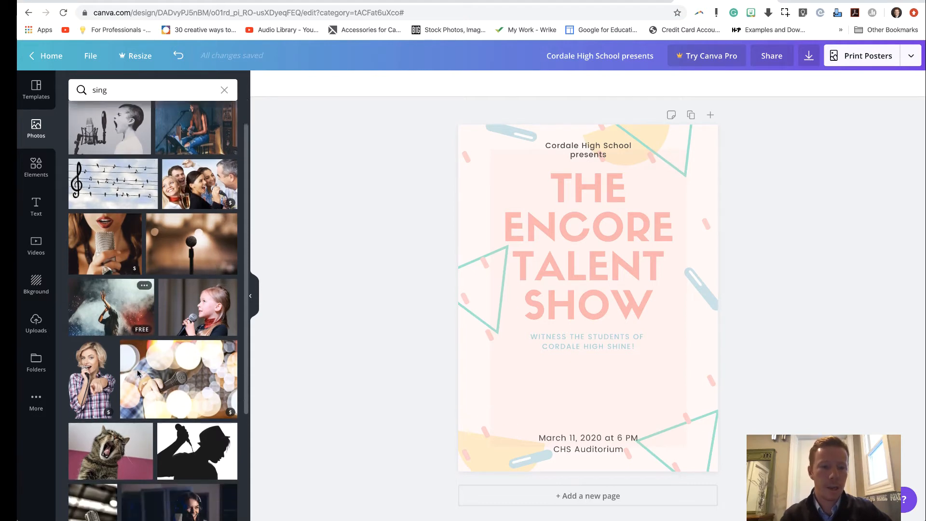
scroll(137, 372, "down", 5)
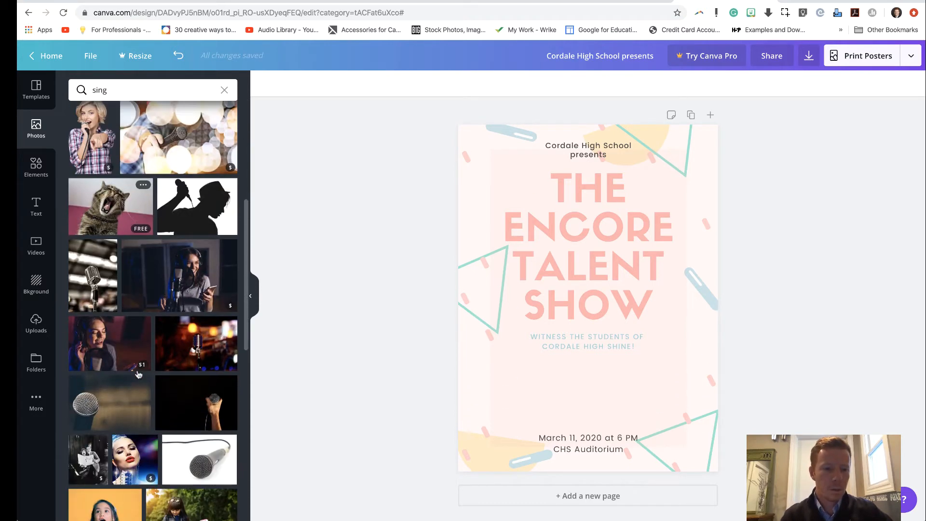
left_click(120, 410)
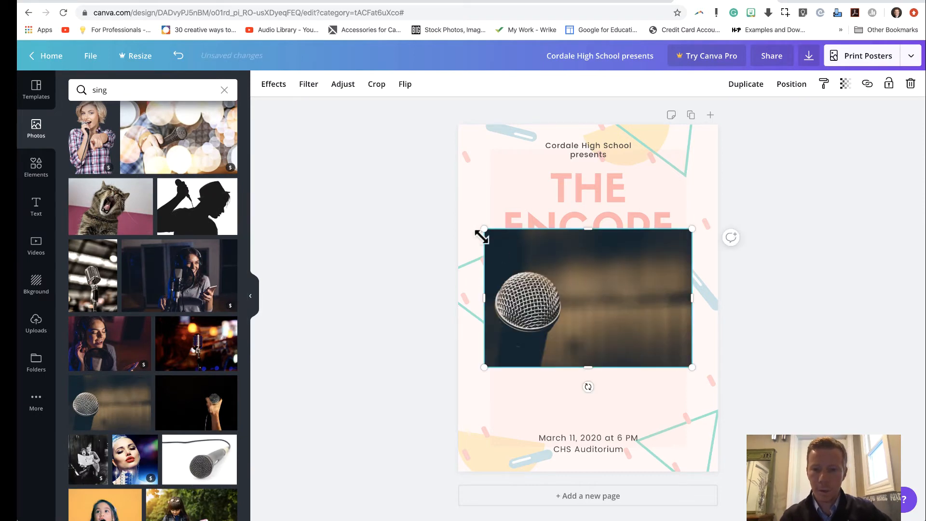
left_click_drag(488, 235, 601, 306)
left_click_drag(627, 341, 569, 393)
left_click(454, 245)
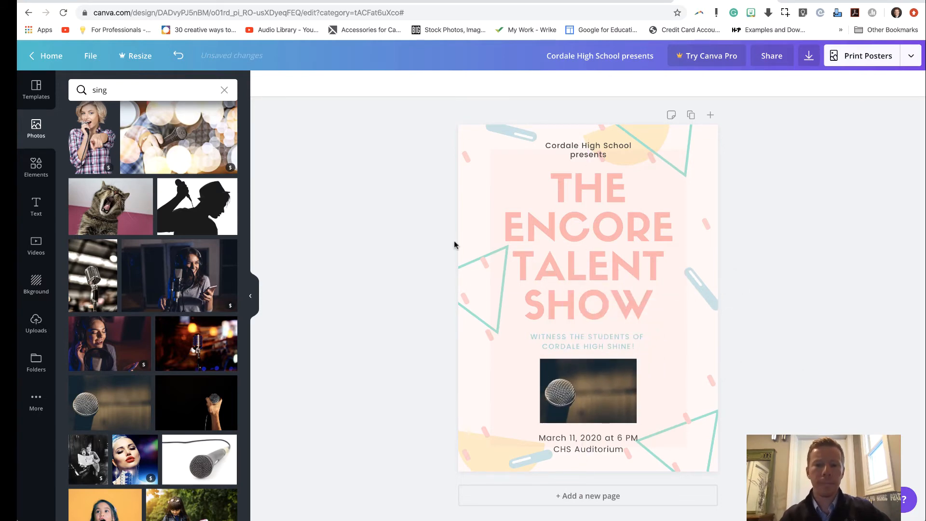
Step: Examine the categories of icons and illustrations available among the elements
left_click(36, 167)
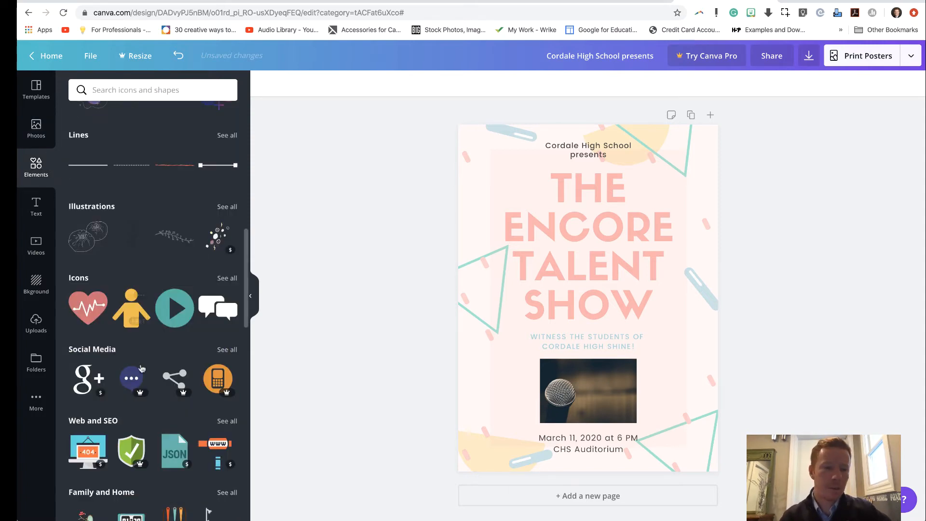
scroll(142, 367, "down", 3)
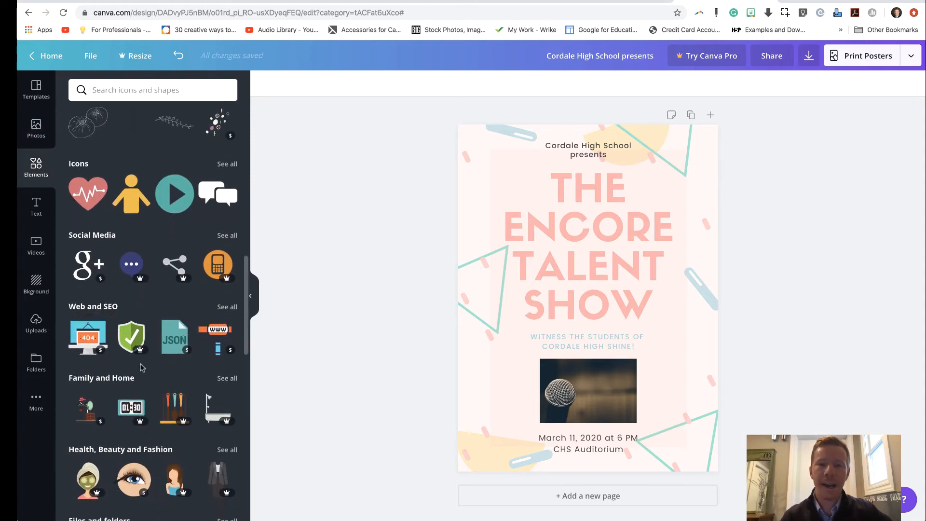
scroll(142, 368, "down", 7)
scroll(143, 367, "down", 2)
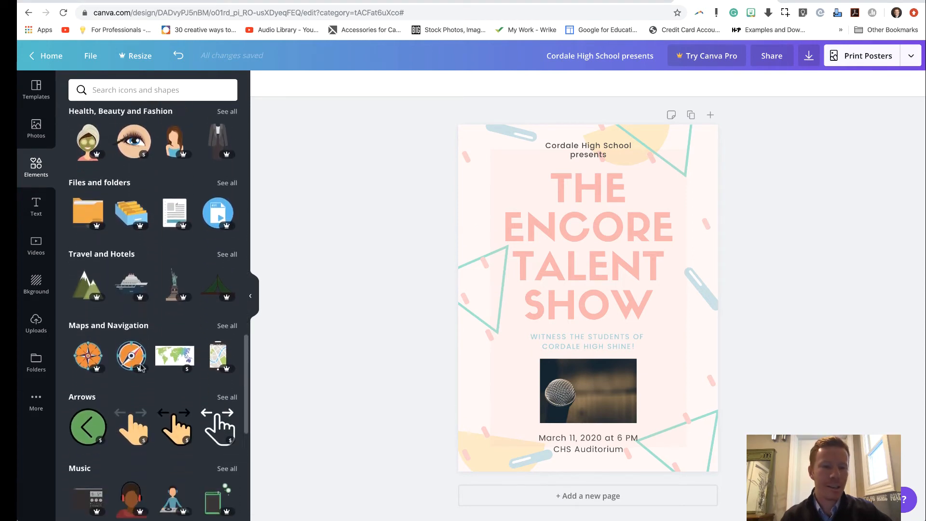
scroll(142, 367, "down", 12)
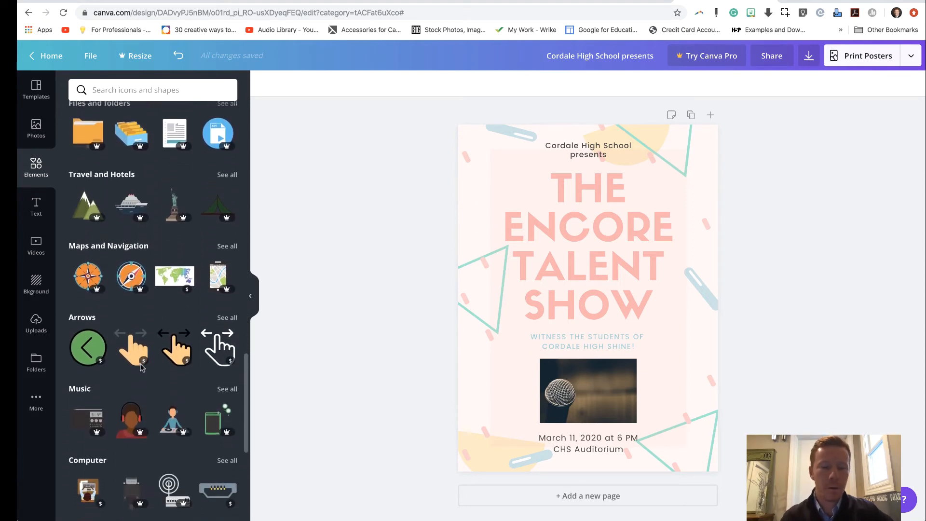
scroll(142, 368, "down", 2)
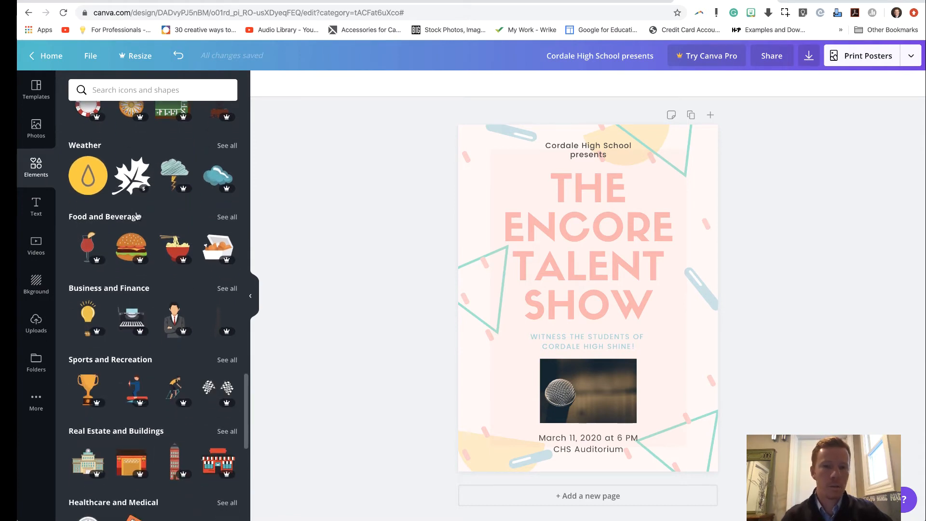
scroll(137, 216, "up", 15)
Step: Search the elements for "music note" and place a small black and pink note to the right of "THE" in the title
left_click(150, 89)
type("music note")
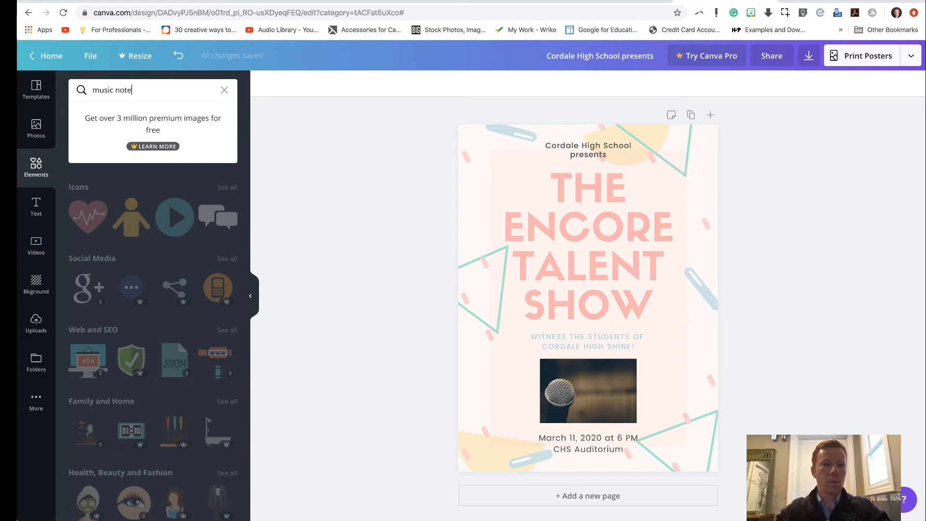
key("Return")
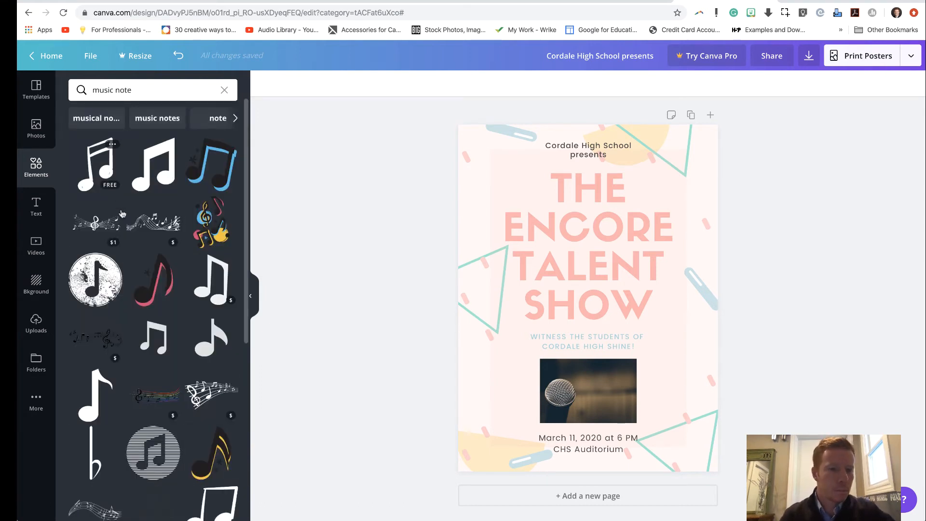
left_click(149, 274)
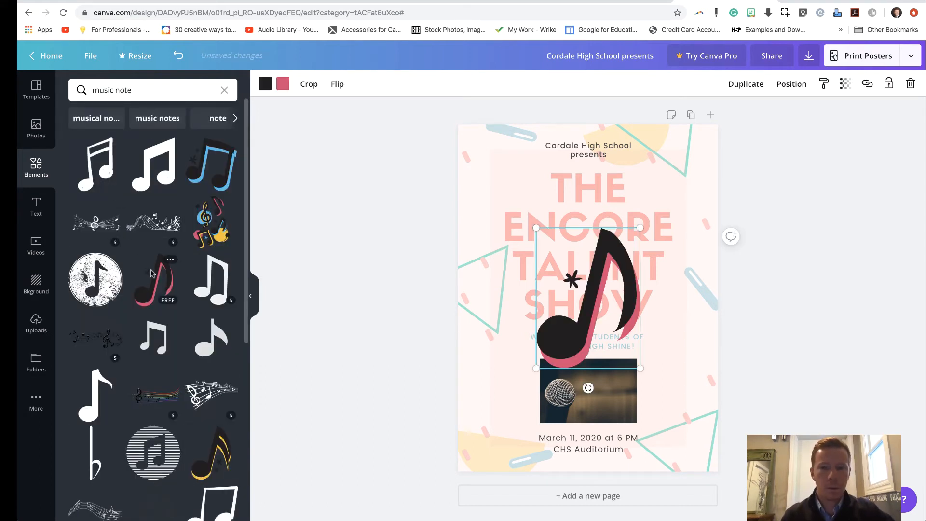
left_click_drag(536, 227, 609, 325)
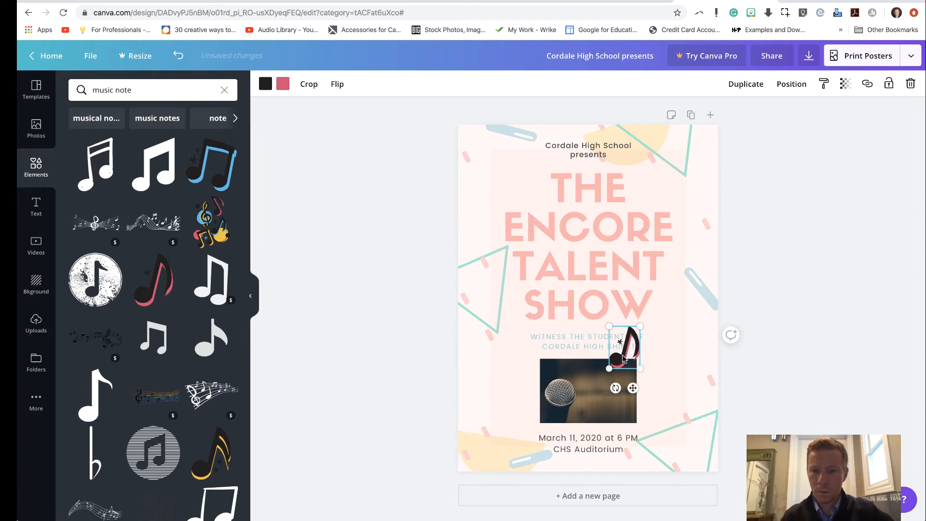
left_click_drag(622, 358, 651, 196)
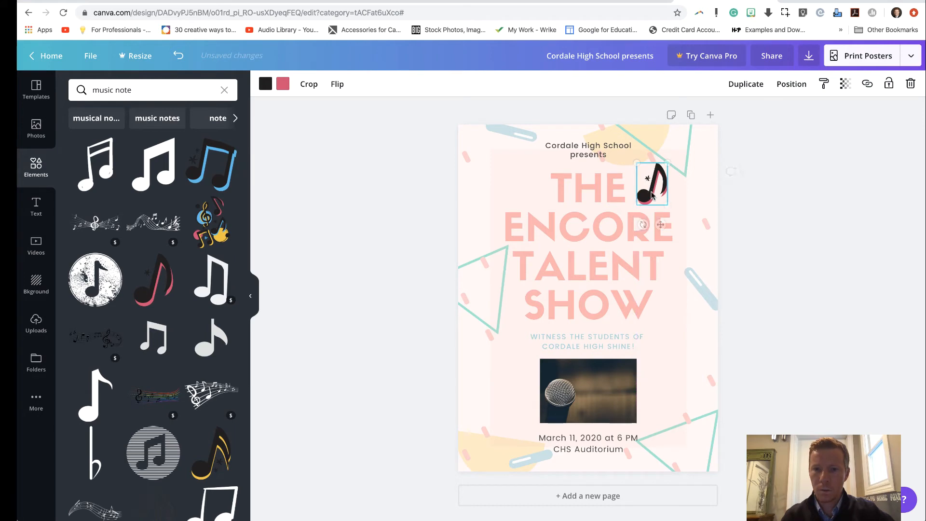
Step: Add a second black and pink music note, shrink it to match and place it to the left of "THE"
left_click(169, 285)
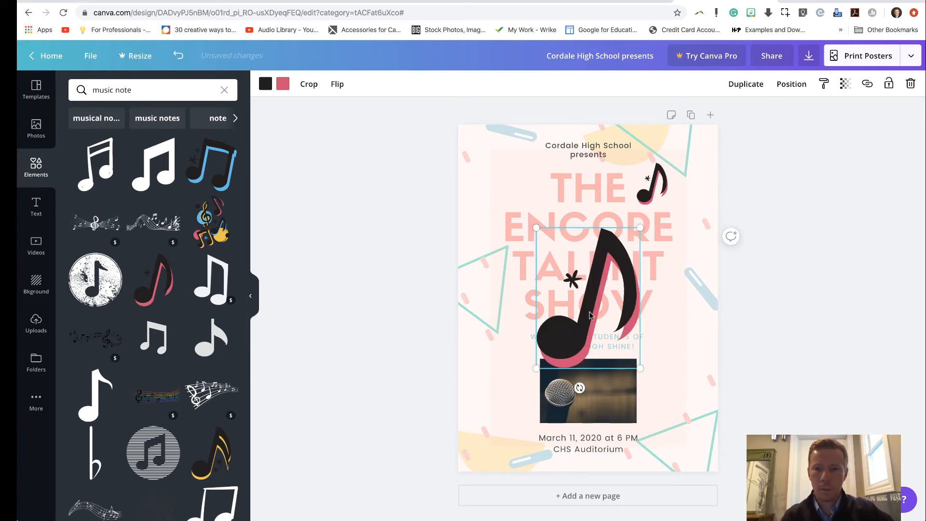
left_click_drag(536, 227, 590, 304)
left_click_drag(609, 347, 526, 191)
left_click_drag(506, 151, 520, 186)
Step: Flip the music note to the right of "THE" horizontally so it mirrors the left one
left_click(648, 192)
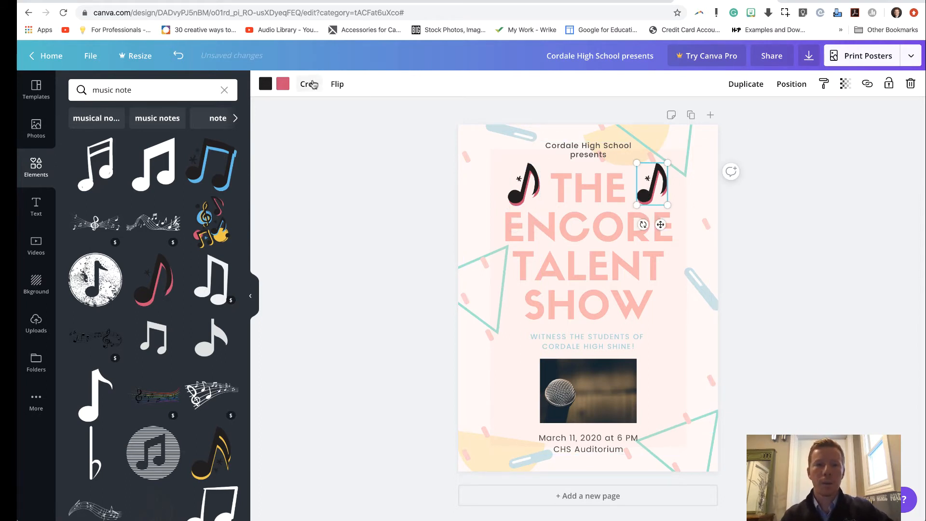
left_click(337, 85)
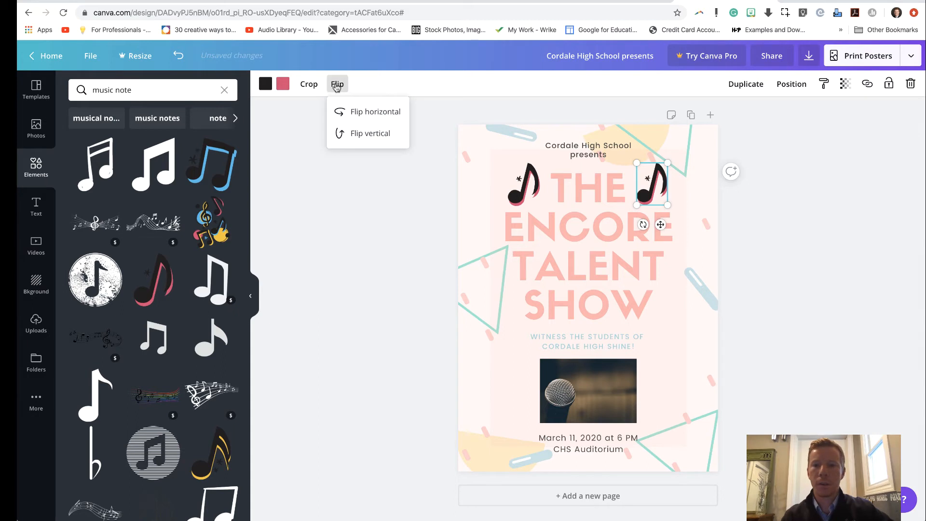
left_click(364, 116)
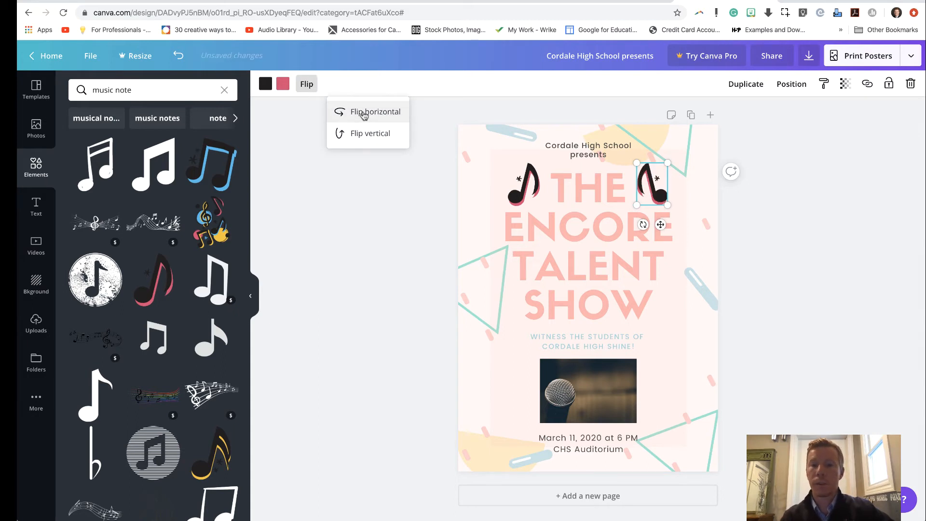
left_click(354, 208)
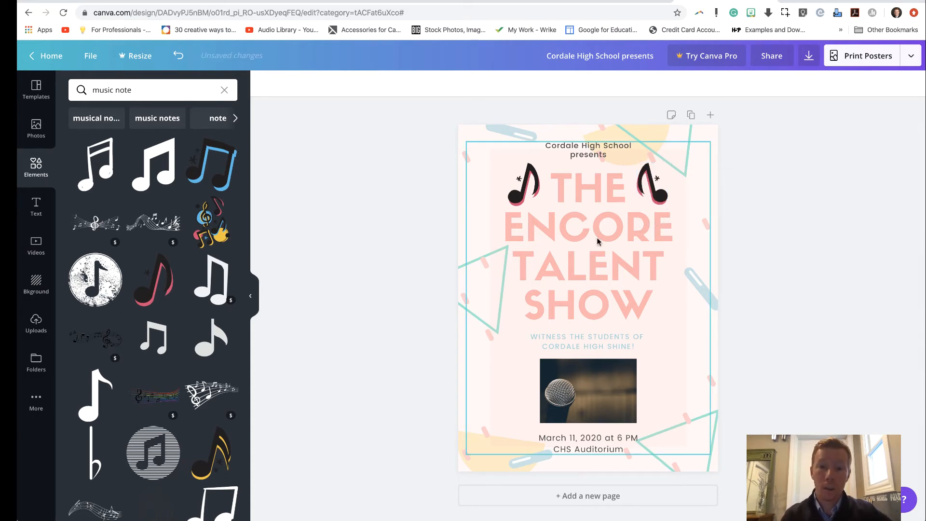
left_click(527, 194)
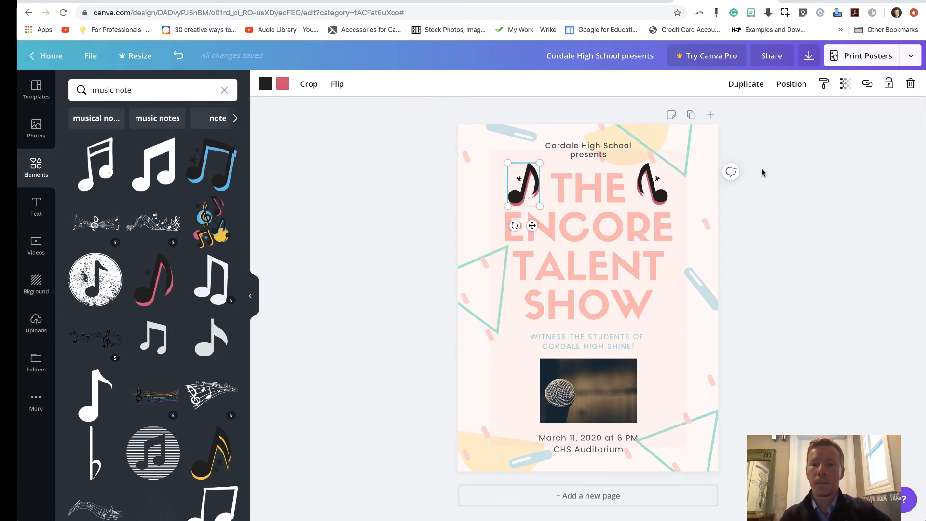
left_click(789, 153)
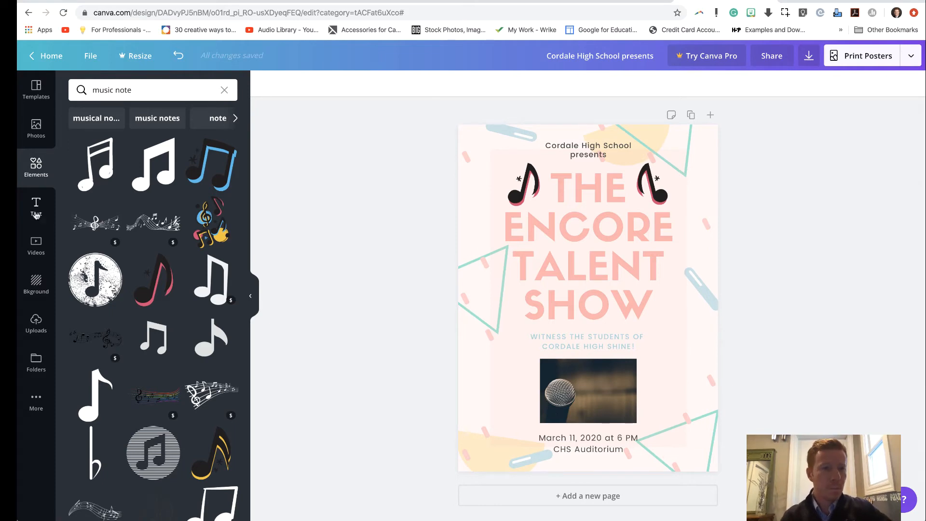
Step: Look through the ready-made text combinations available for the poster
left_click(36, 213)
scroll(164, 294, "down", 3)
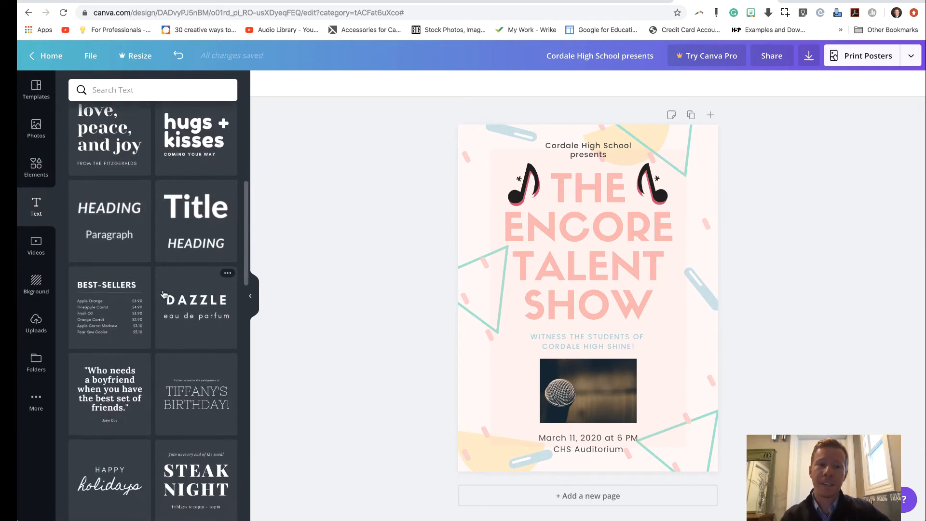
scroll(164, 294, "down", 4)
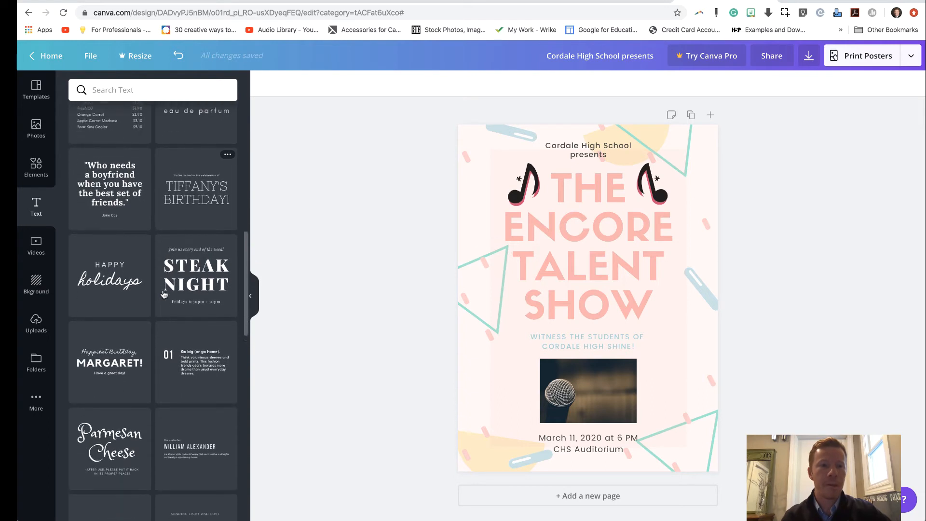
Step: Change the font of the title "THE ENCORE TALENT SHOW" to Aileron Heavy
left_click(621, 247)
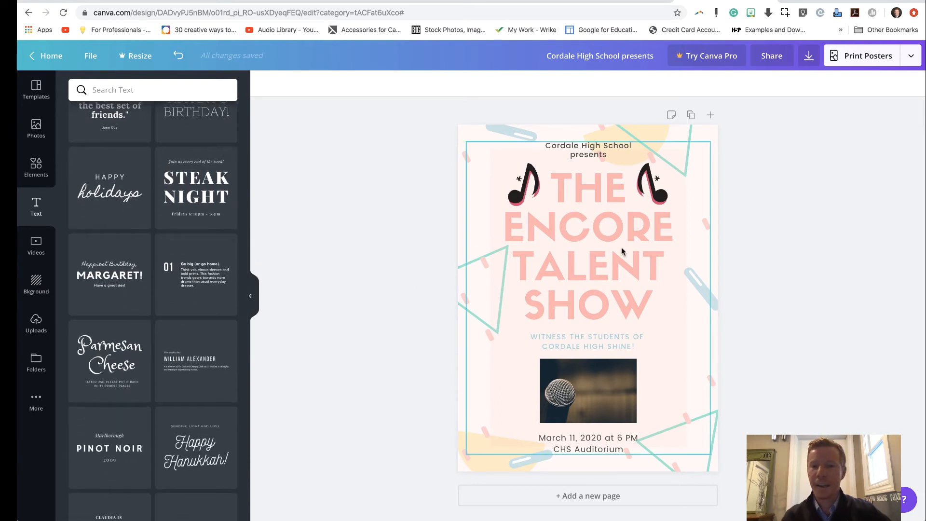
left_click(625, 232)
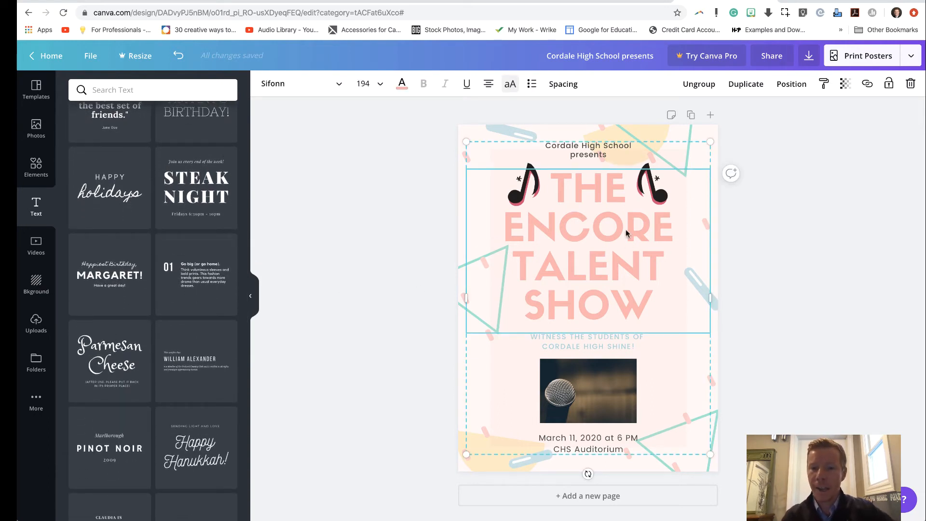
triple_click(626, 229)
left_click(629, 316)
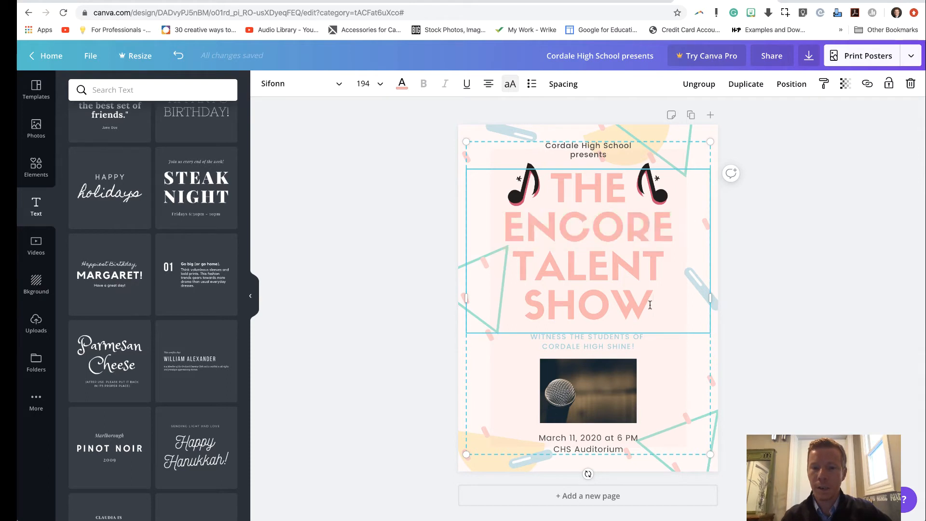
left_click_drag(649, 305, 553, 204)
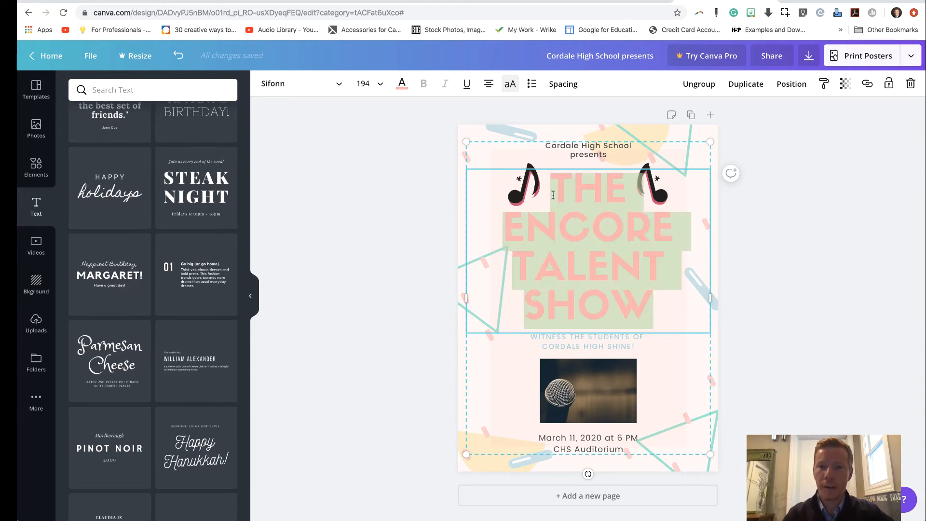
left_click(339, 85)
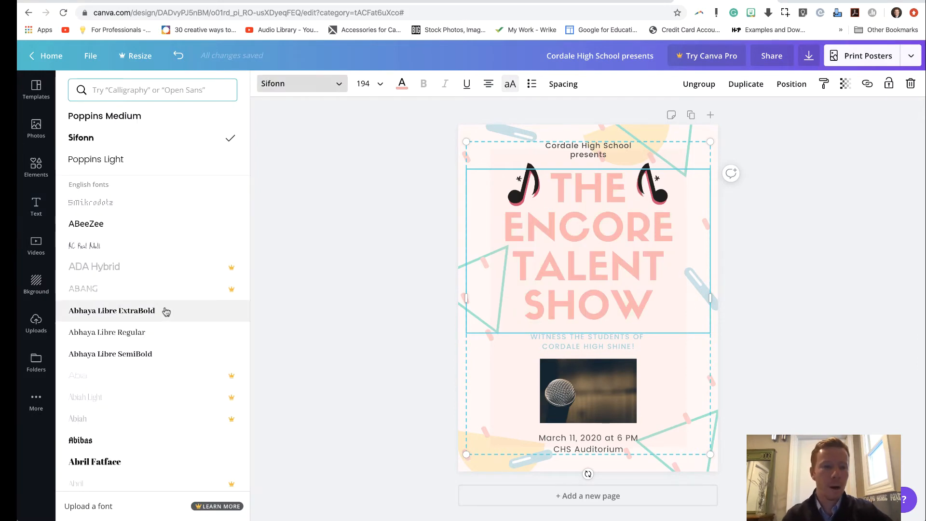
scroll(166, 312, "down", 2)
scroll(166, 312, "down", 10)
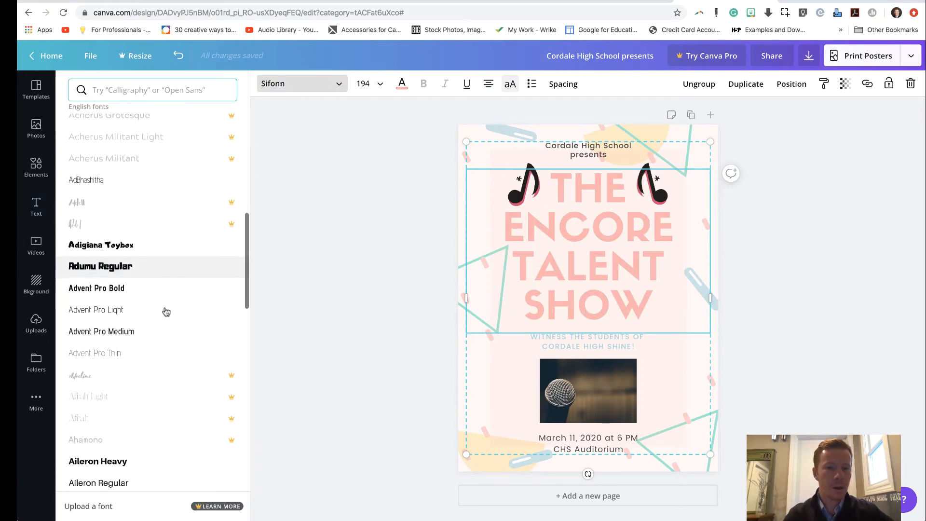
scroll(166, 312, "down", 3)
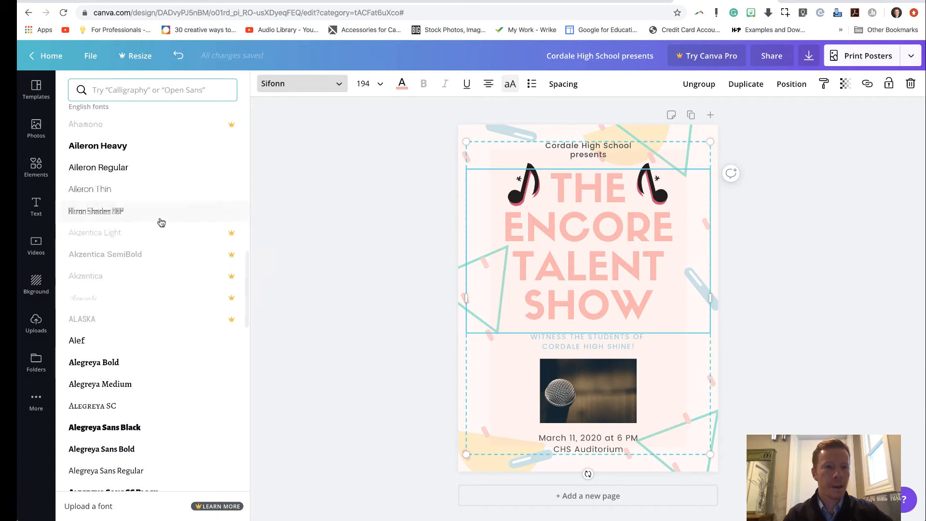
left_click(138, 148)
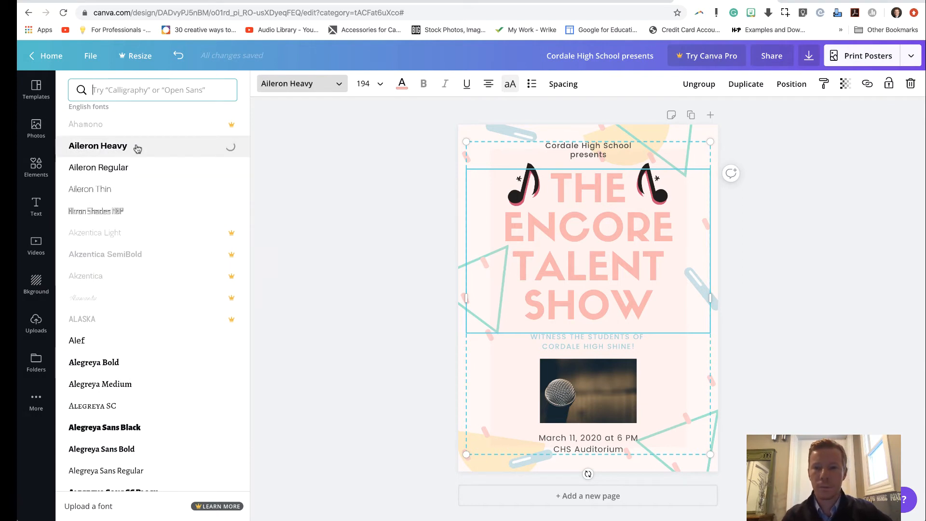
left_click(783, 250)
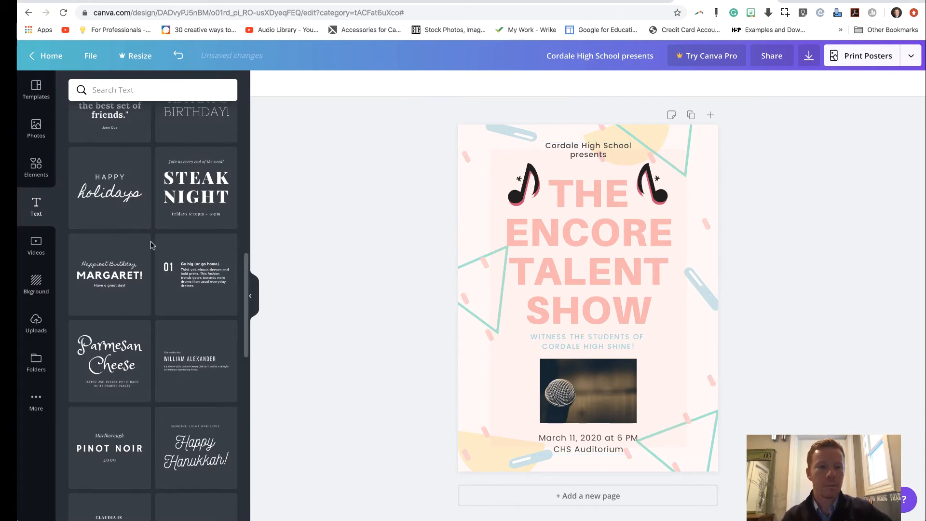
Step: Look through the stock video categories and the additional apps available for the design
left_click(34, 245)
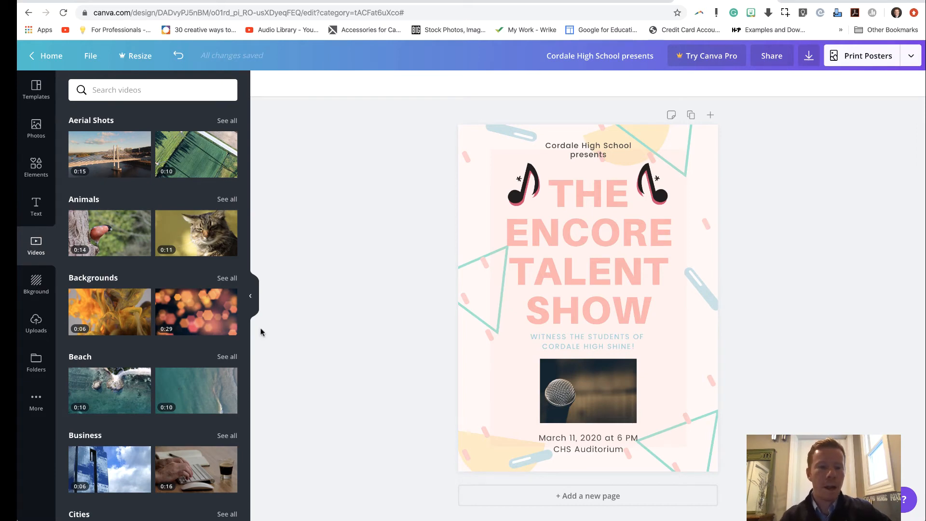
scroll(143, 422, "down", 3)
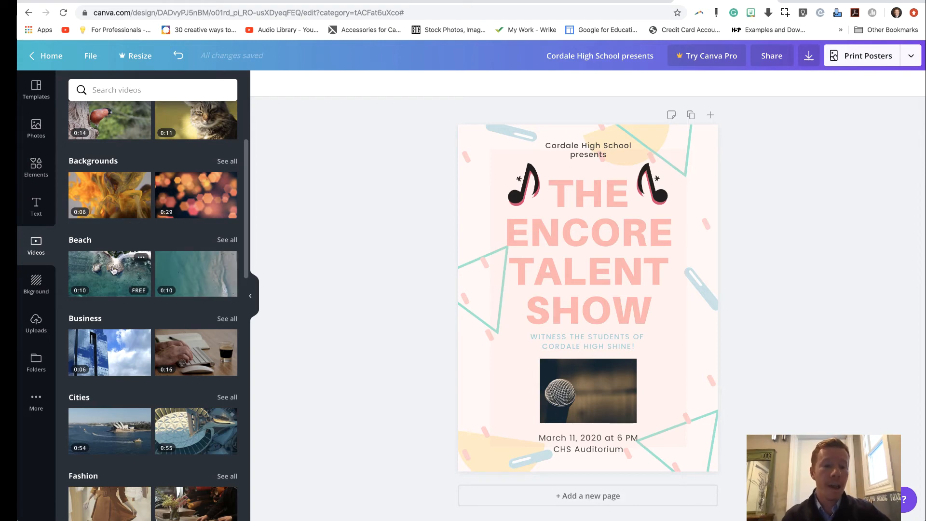
scroll(113, 271, "down", 10)
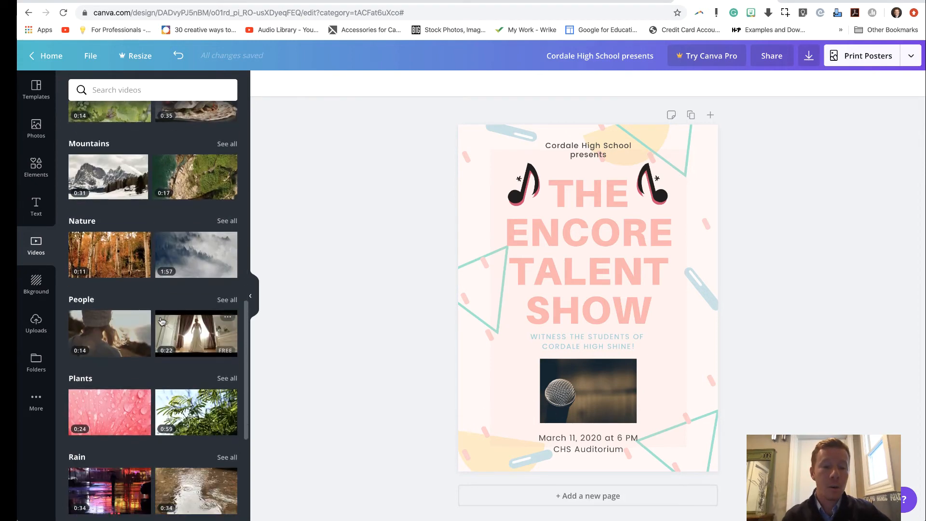
scroll(162, 321, "up", 1)
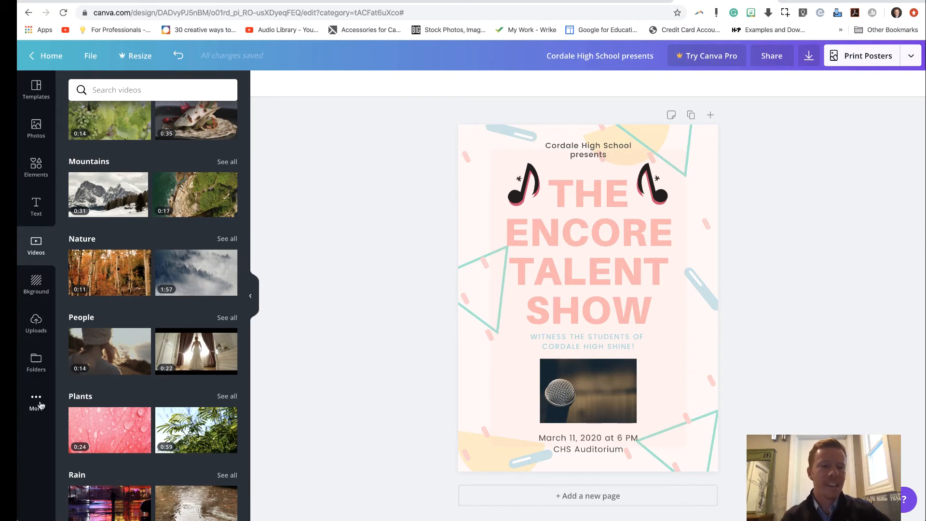
left_click(41, 406)
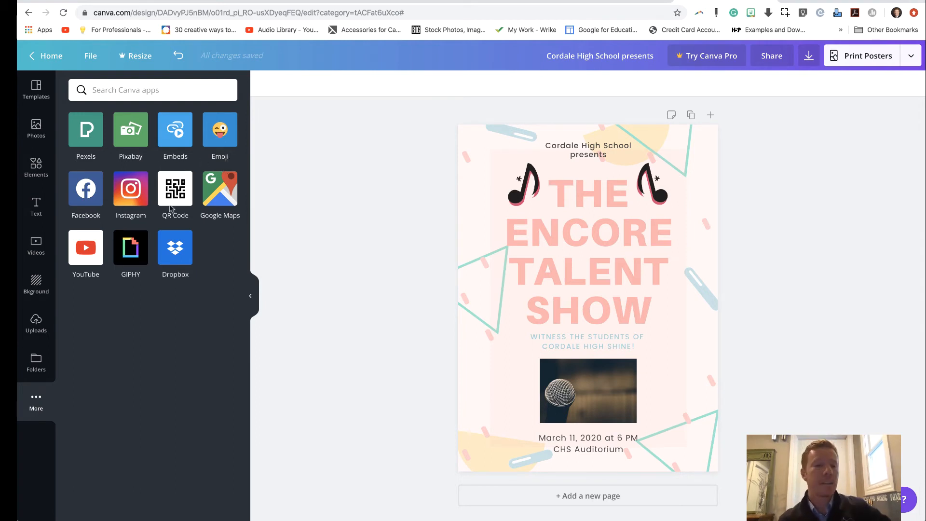
Step: Browse the backgrounds, try the blue zigzag pattern on the poster and undo it
left_click(45, 288)
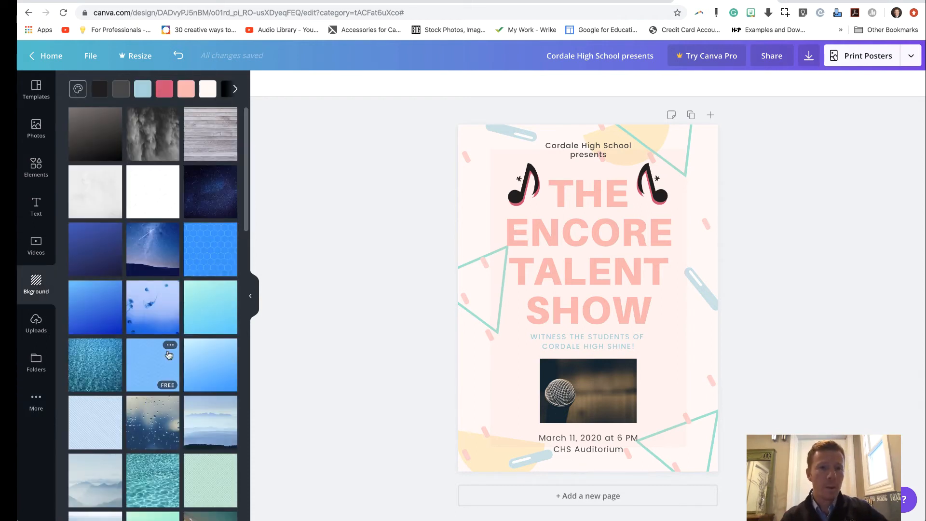
scroll(169, 354, "down", 3)
scroll(168, 355, "down", 5)
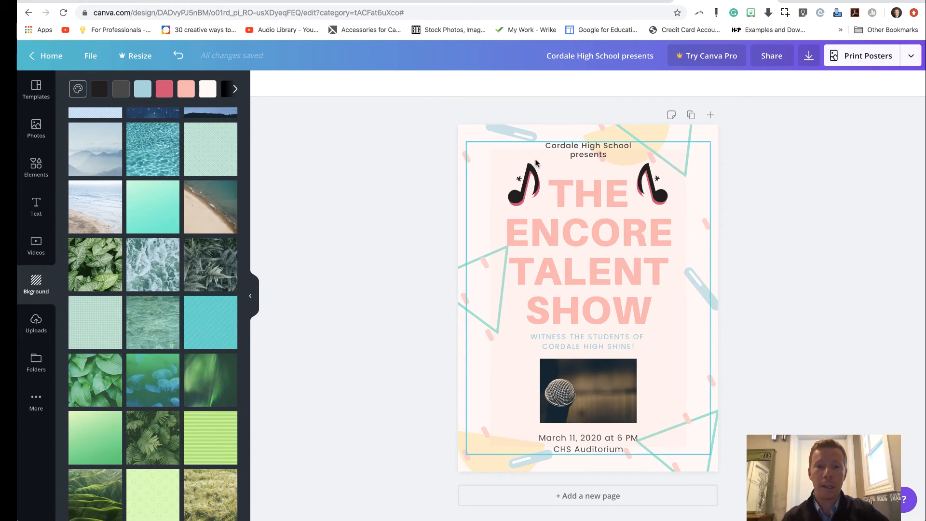
scroll(197, 288, "up", 1)
scroll(197, 288, "up", 6)
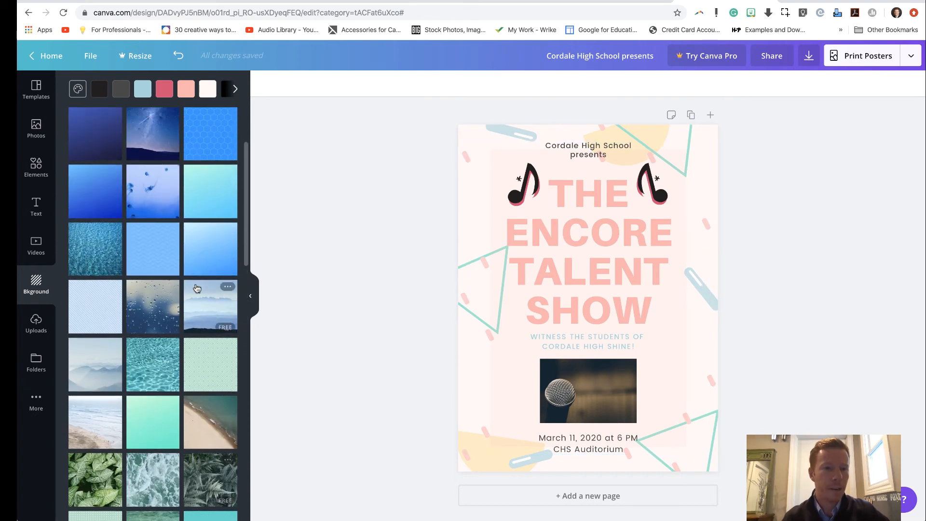
scroll(196, 288, "down", 1)
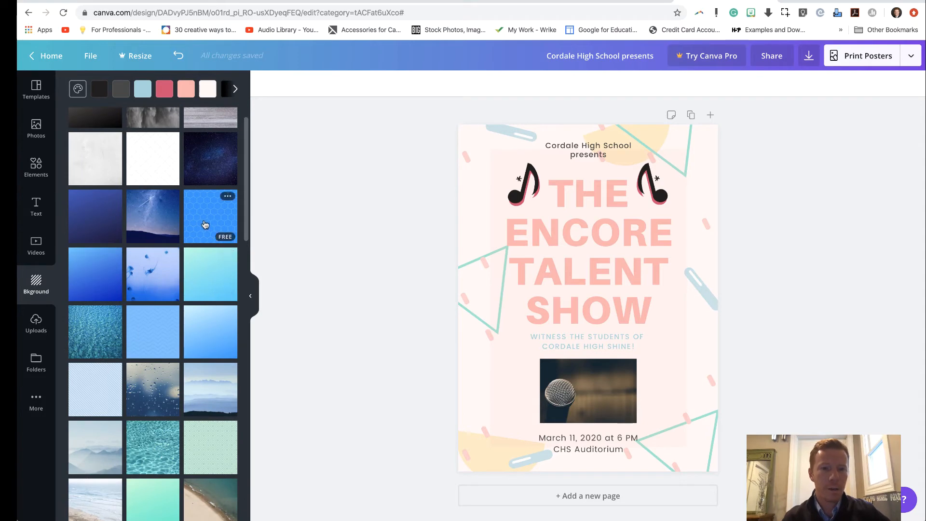
left_click(152, 323)
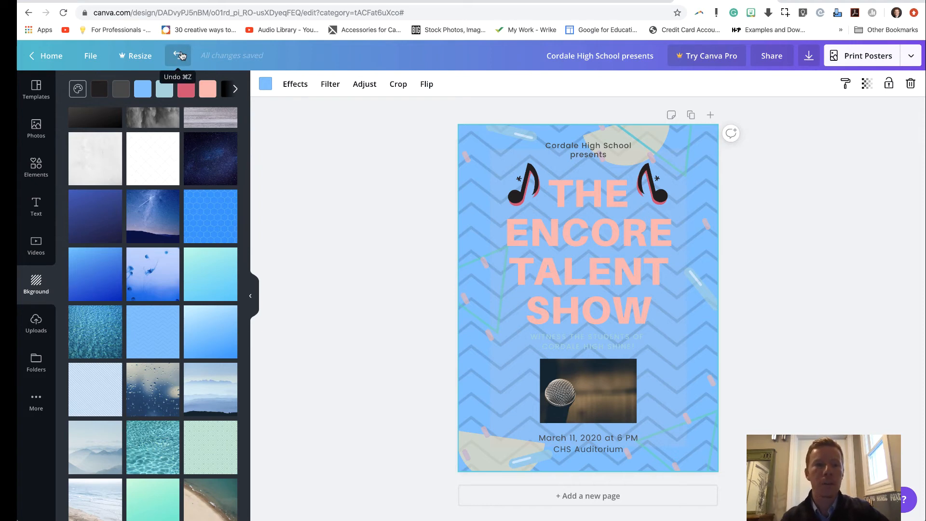
left_click(179, 55)
Step: Try the pink circle, lavender floral and purple lattice backgrounds on the poster, and undo these background changes
scroll(145, 415, "down", 15)
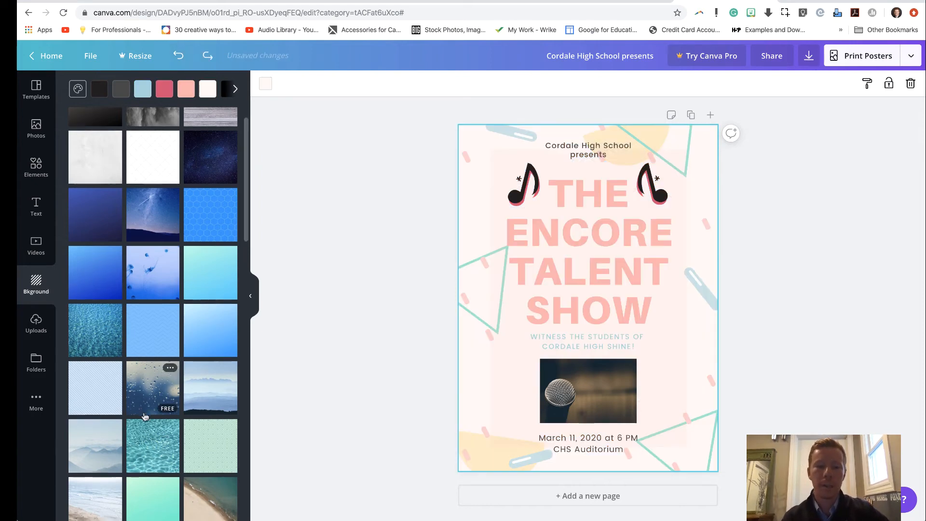
scroll(145, 416, "down", 15)
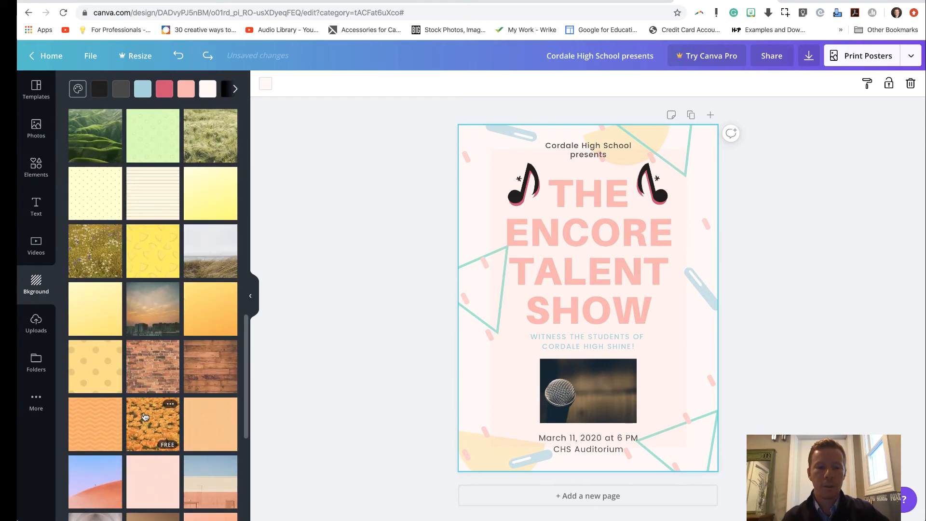
scroll(145, 416, "down", 1)
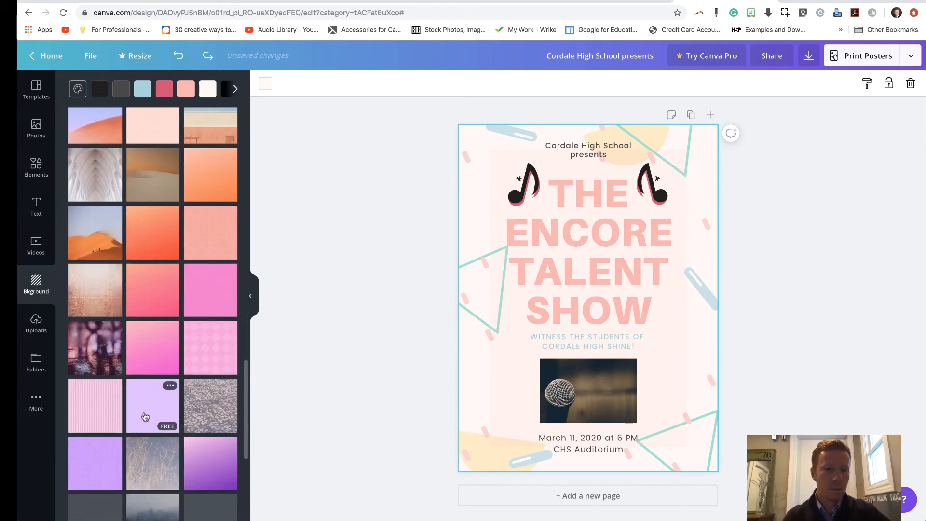
left_click(220, 294)
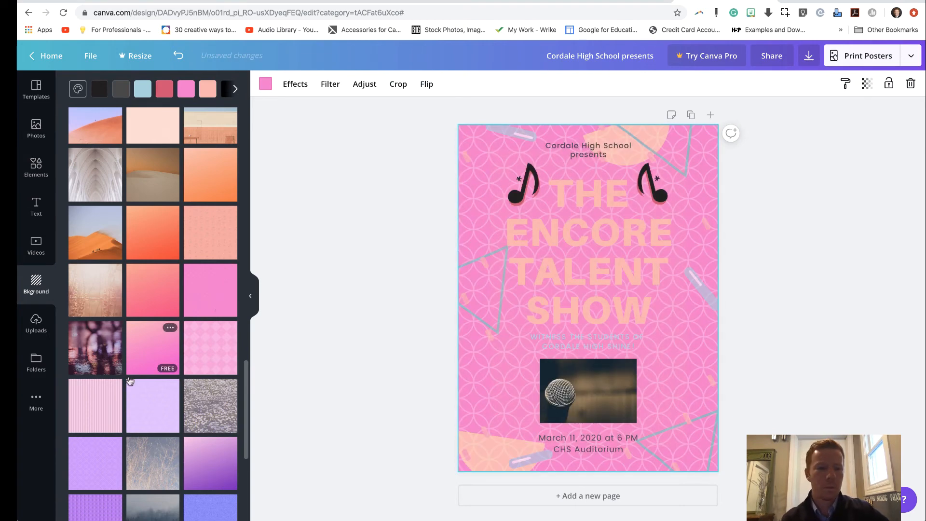
left_click(138, 419)
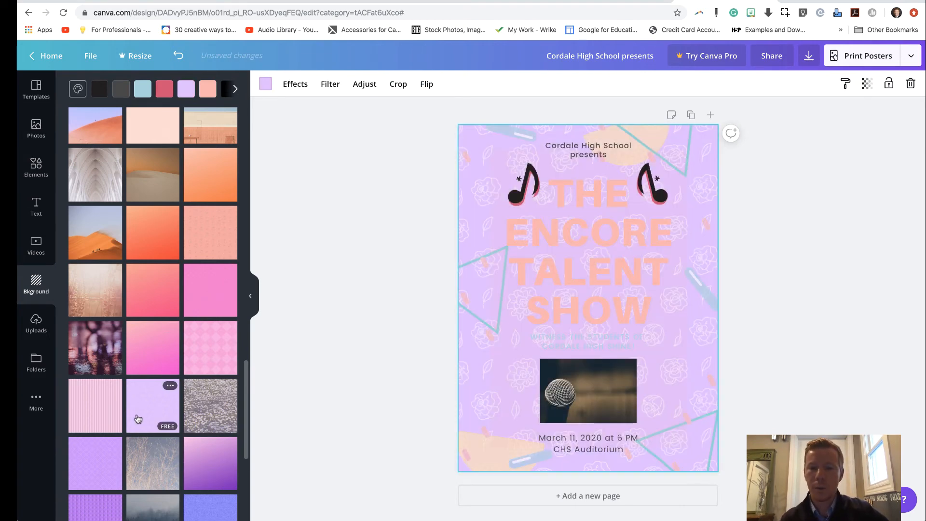
left_click(87, 470)
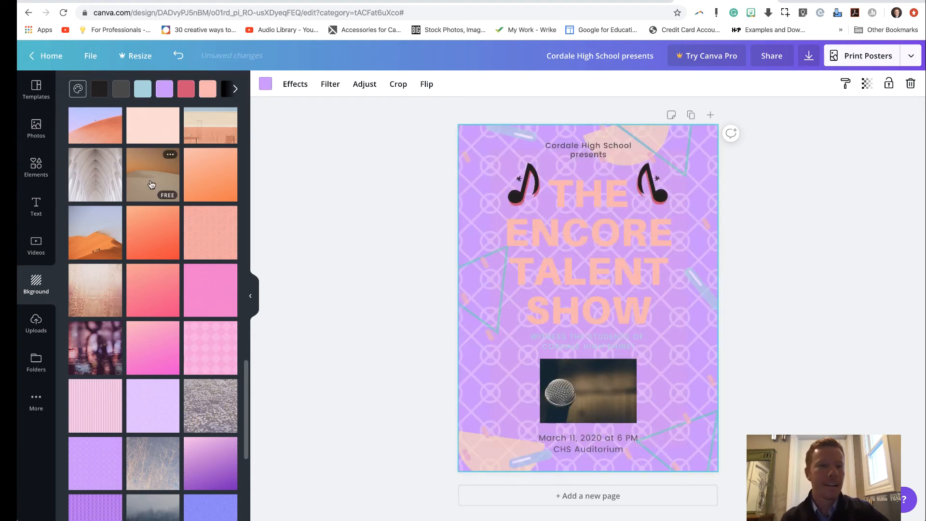
left_click(179, 57)
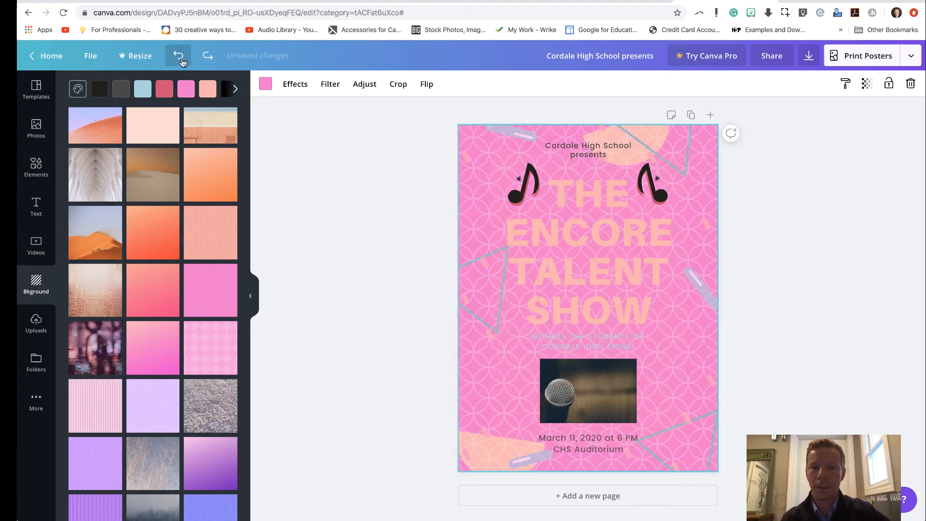
left_click(180, 57)
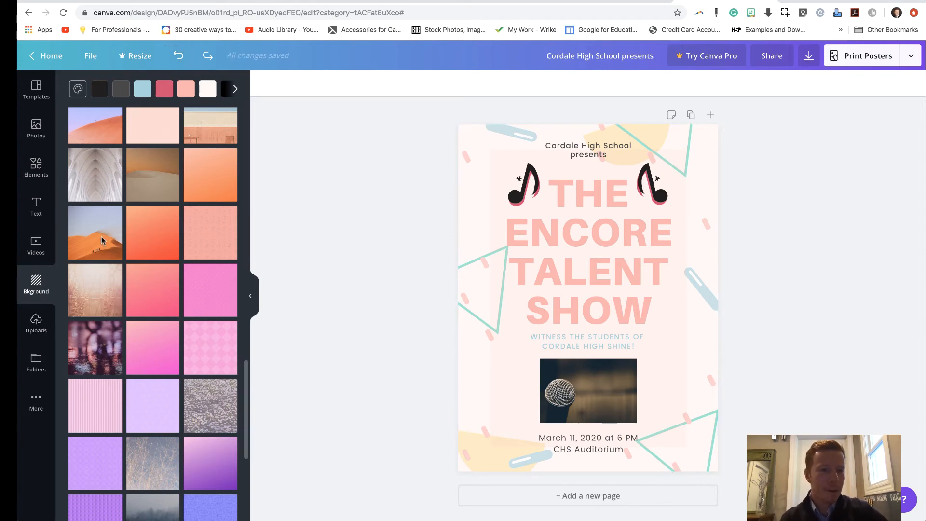
Step: Review the uploaded images and revisit the backgrounds, templates, photos, elements, text and video collections
left_click(40, 326)
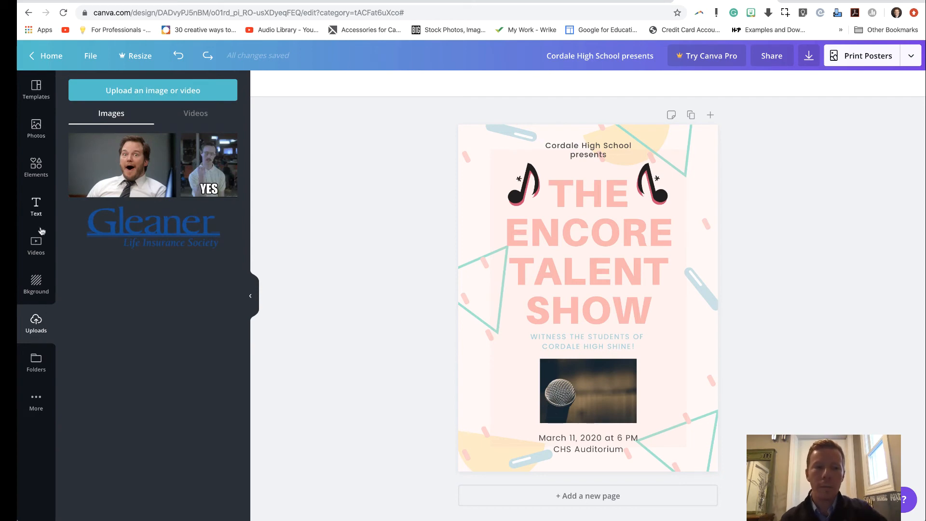
left_click(39, 284)
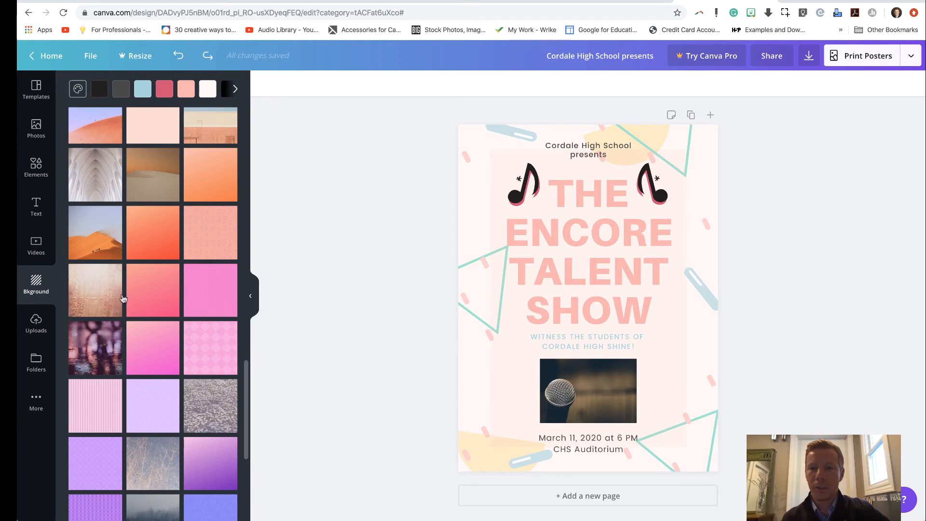
scroll(327, 350, "down", 1)
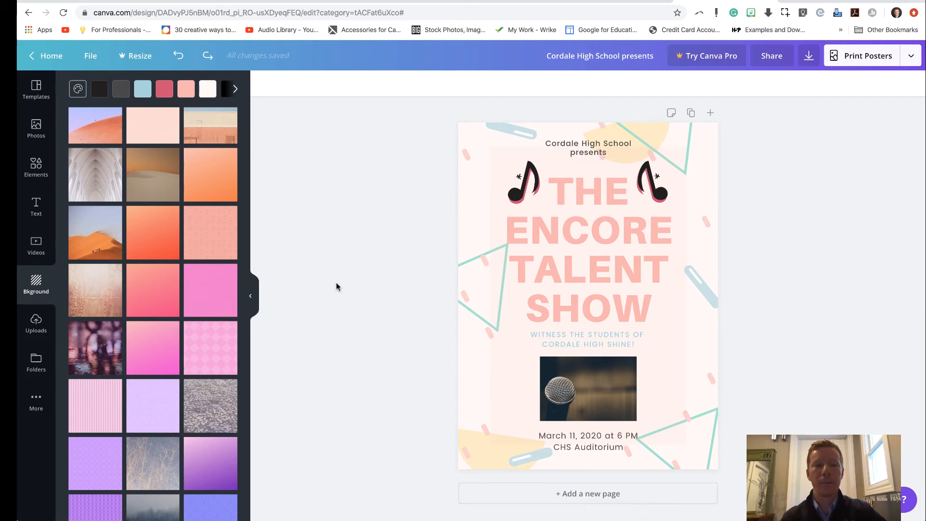
left_click(30, 101)
left_click(33, 129)
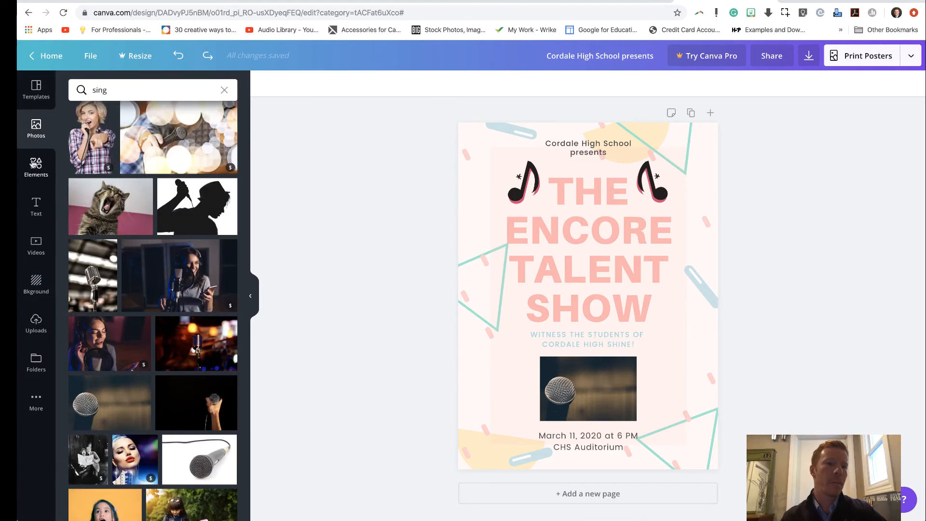
left_click(34, 167)
left_click(34, 198)
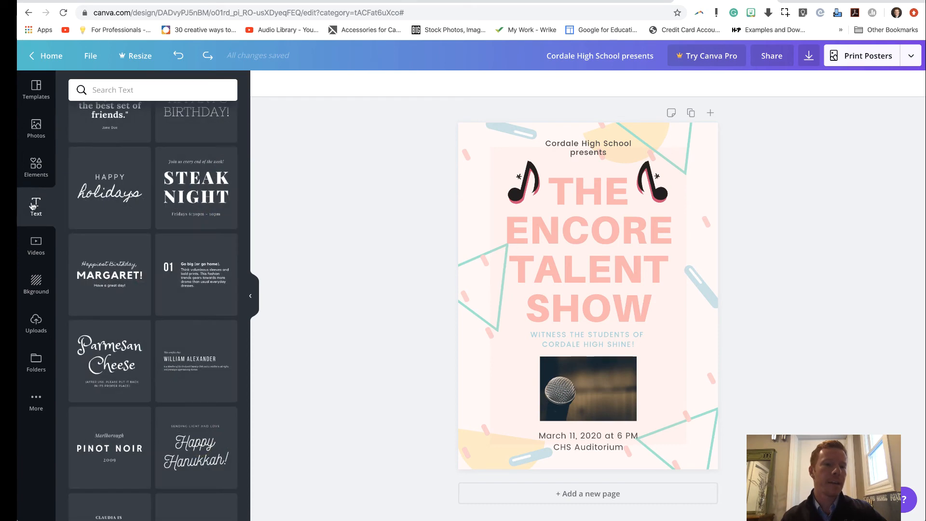
left_click(35, 242)
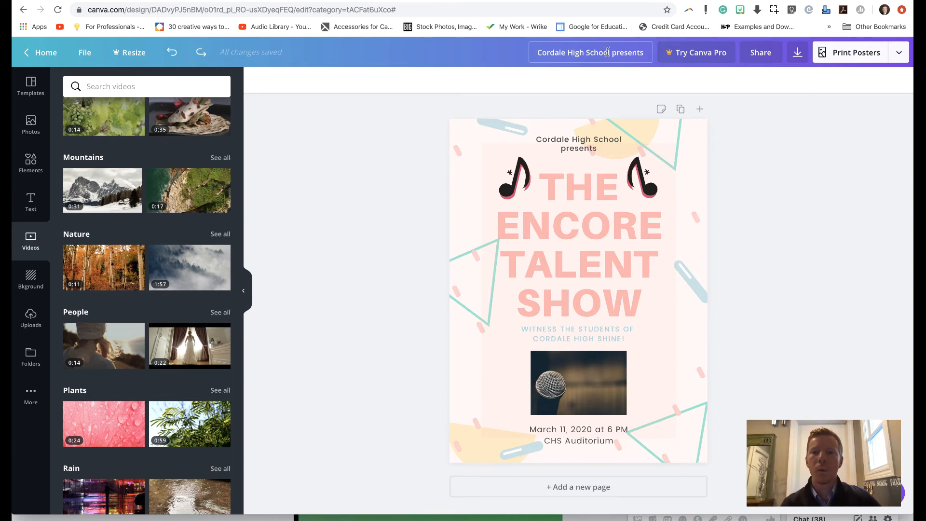
Step: Rename the poster design as "Cordale Encore Talent Show"
left_click(615, 52)
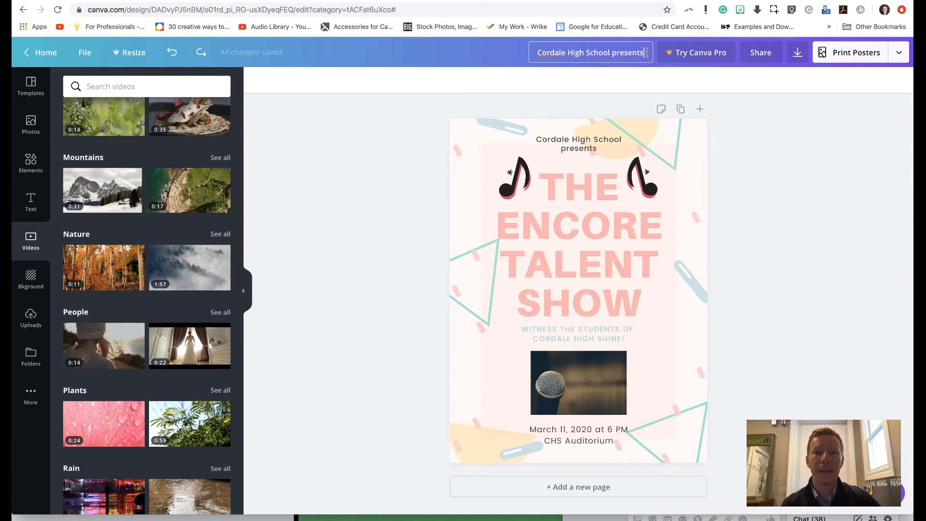
left_click_drag(645, 52, 569, 51)
type("En")
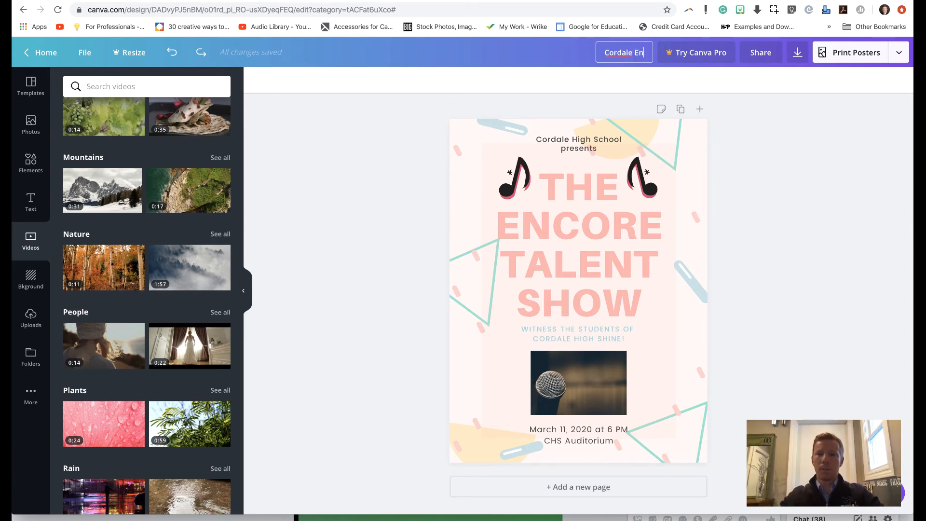
type("core Talent Show")
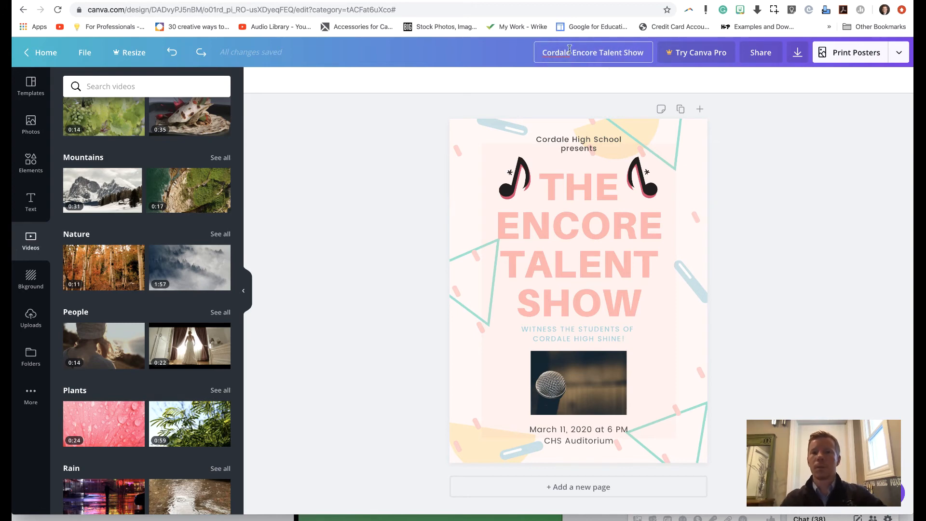
left_click(747, 115)
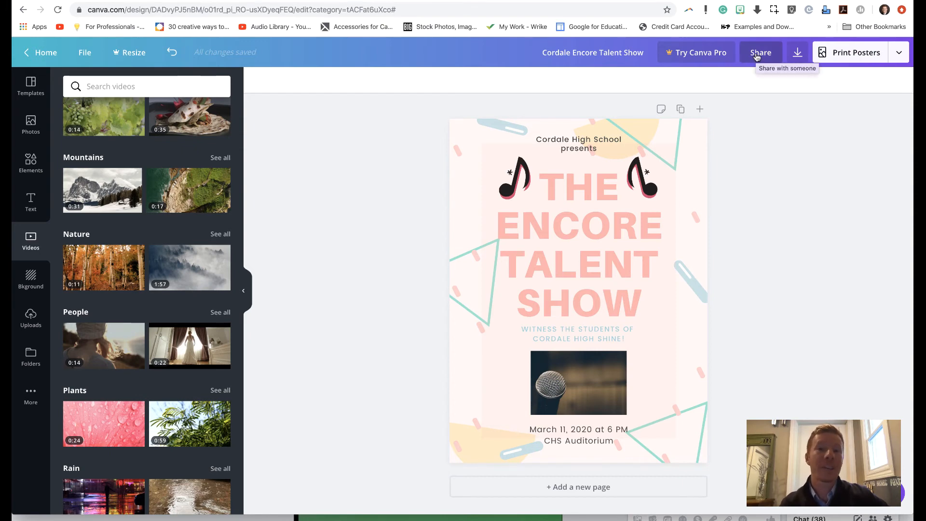
Step: Look at the options for sharing the design with others to view and edit
left_click(757, 57)
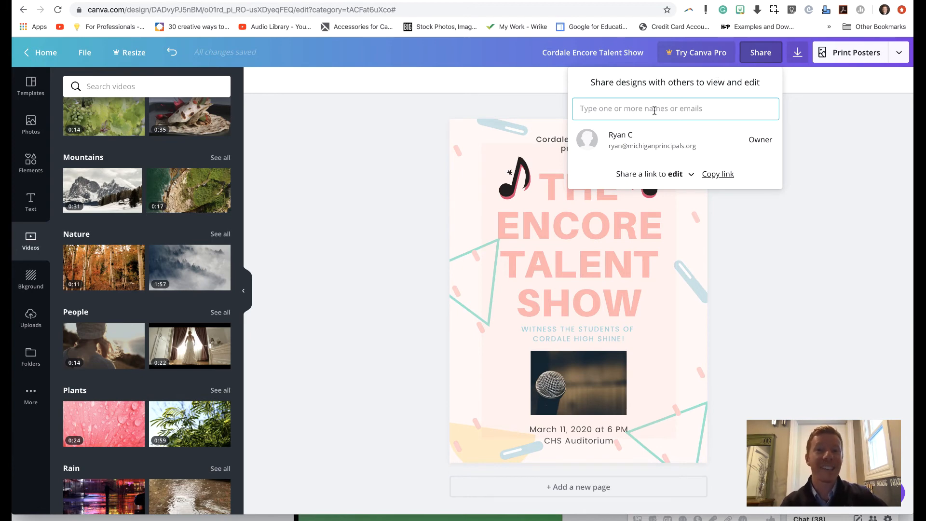
left_click(829, 152)
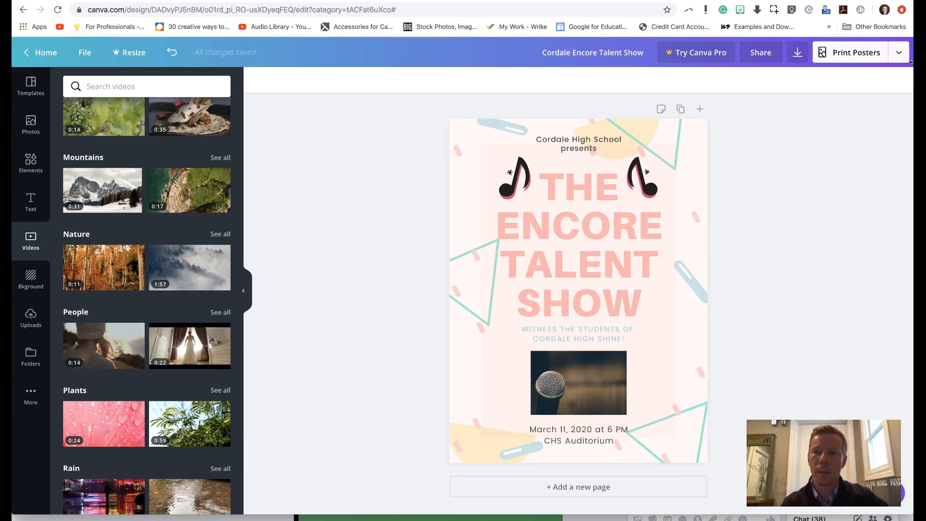
Step: Download the poster with the PDF Print file type and dismiss the professional prints offer
left_click(899, 53)
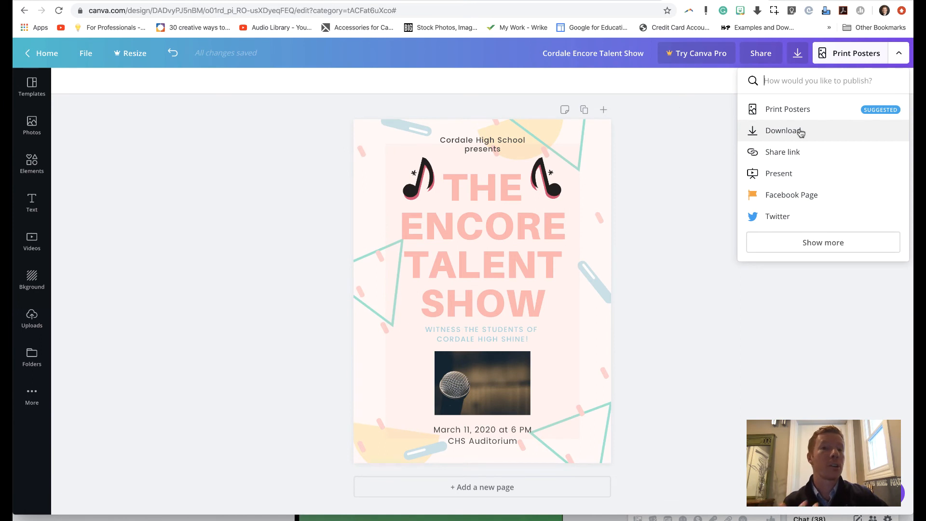
left_click(783, 130)
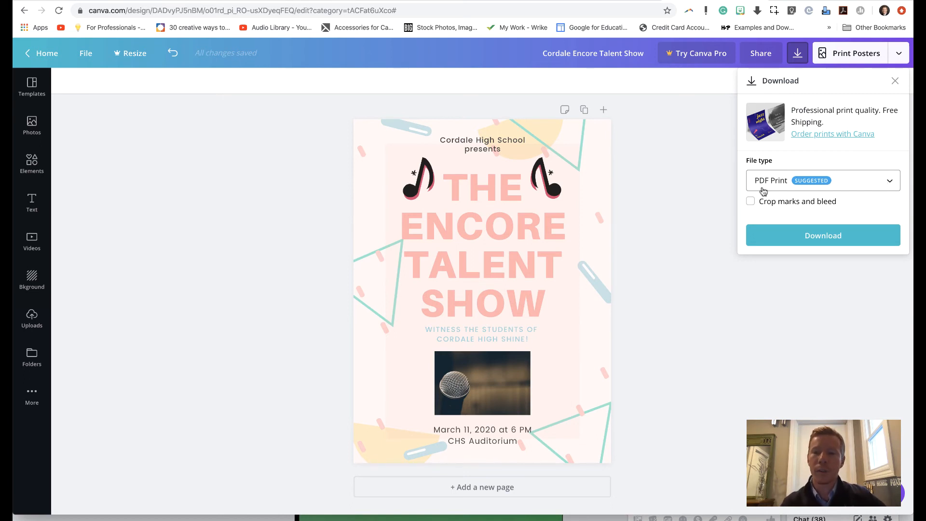
left_click(761, 189)
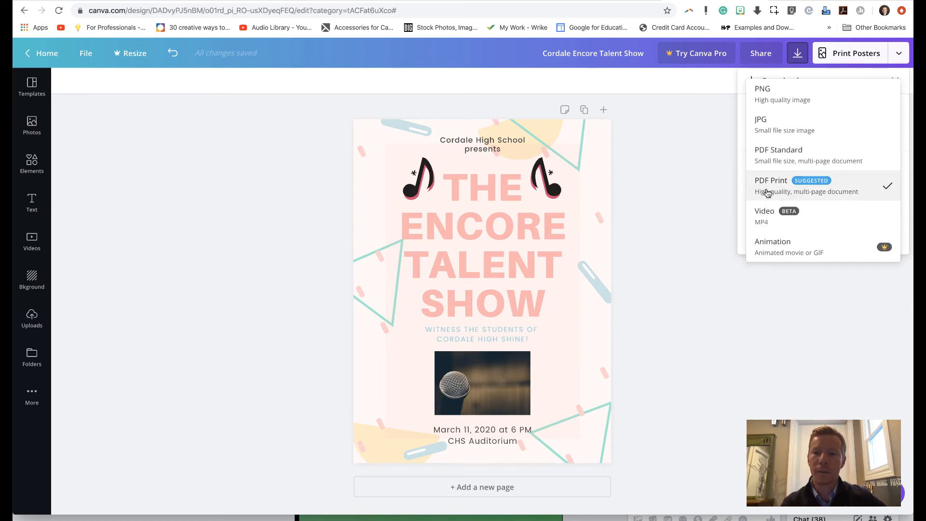
left_click(767, 192)
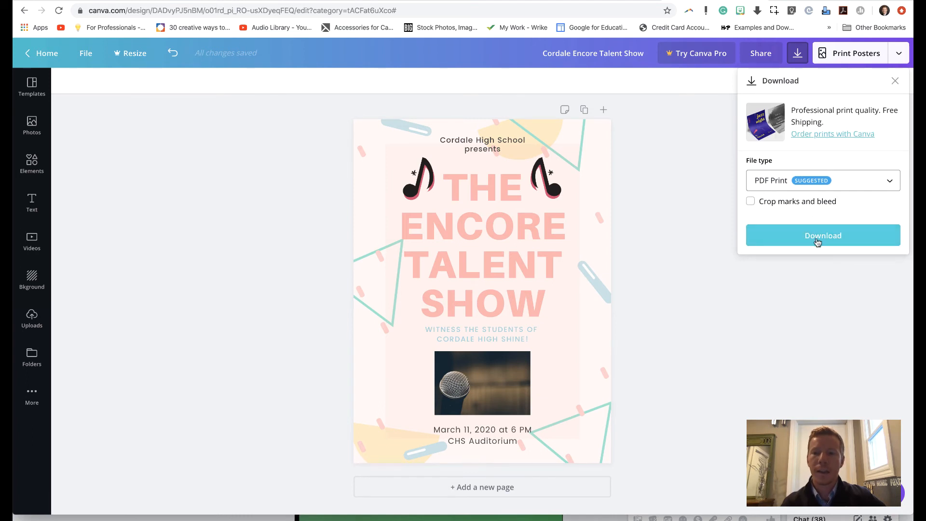
left_click(817, 240)
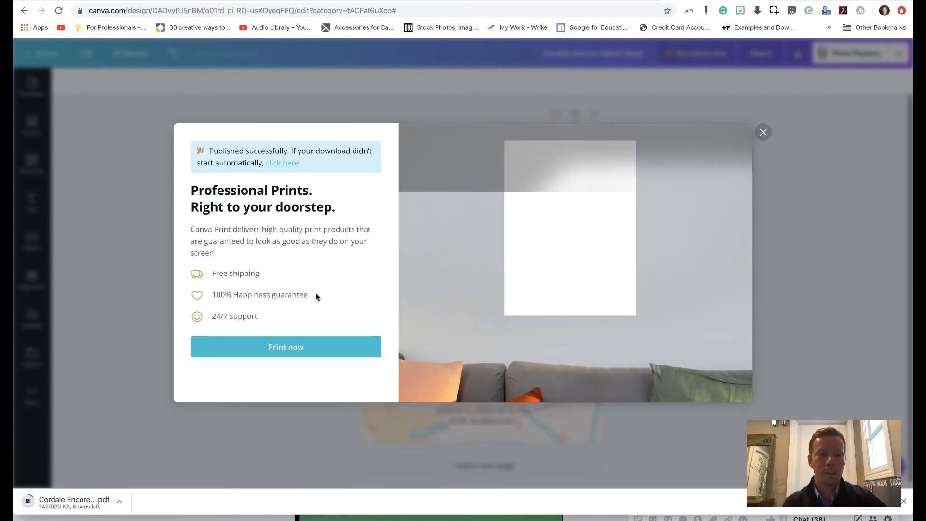
left_click(762, 132)
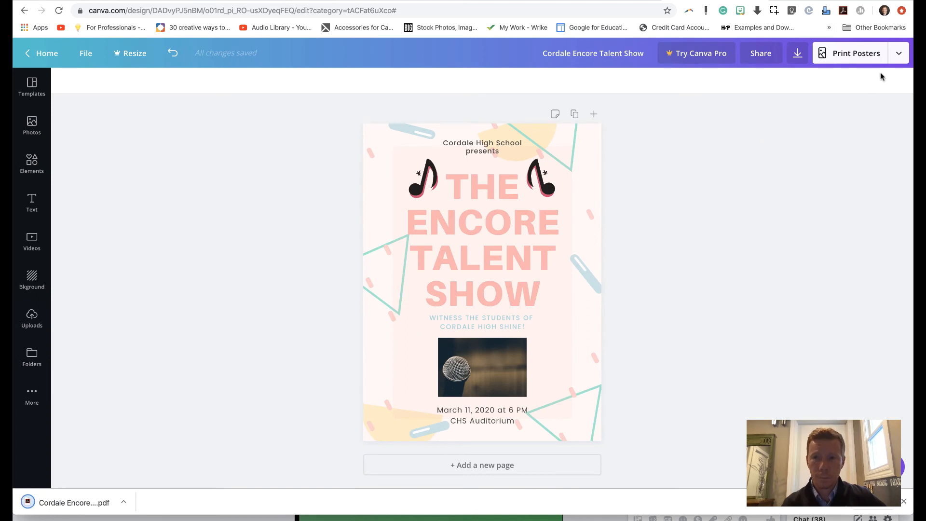
Step: Examine the poster's view-only share link and the other available publishing options
left_click(898, 54)
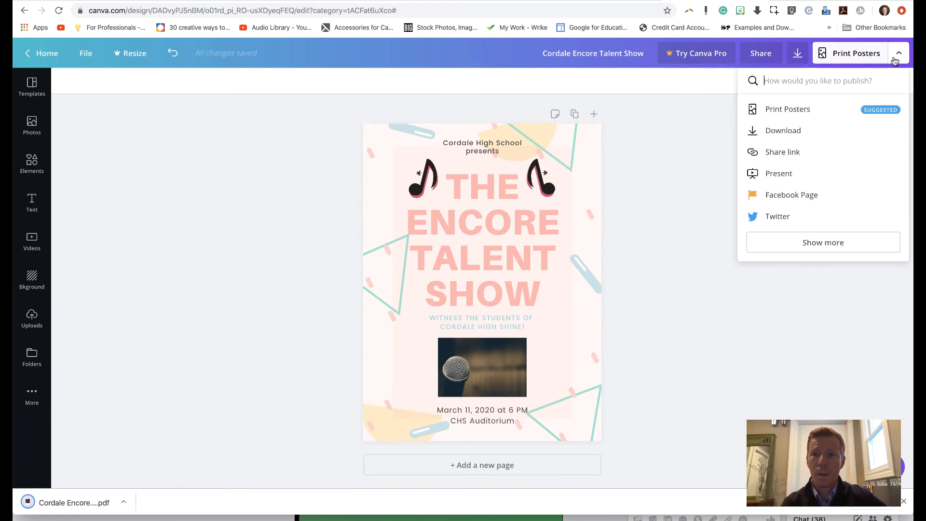
left_click(772, 153)
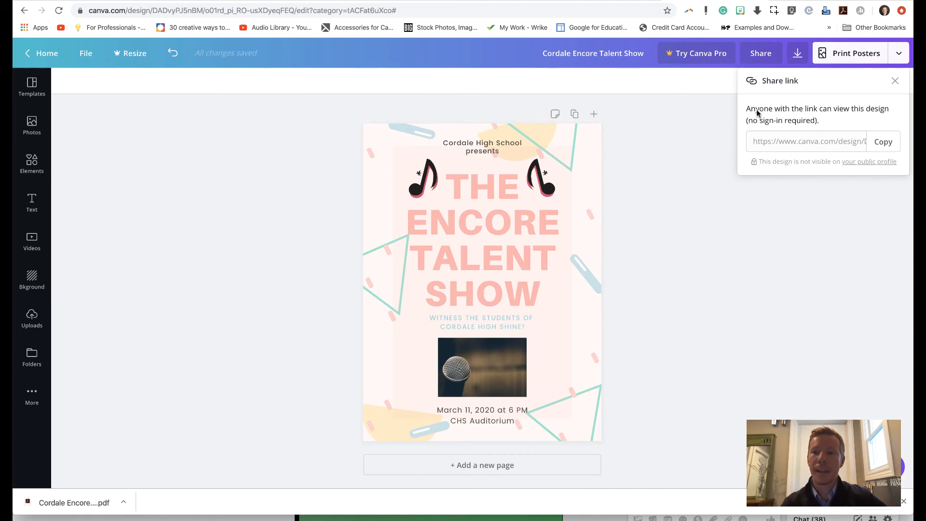
left_click(782, 145)
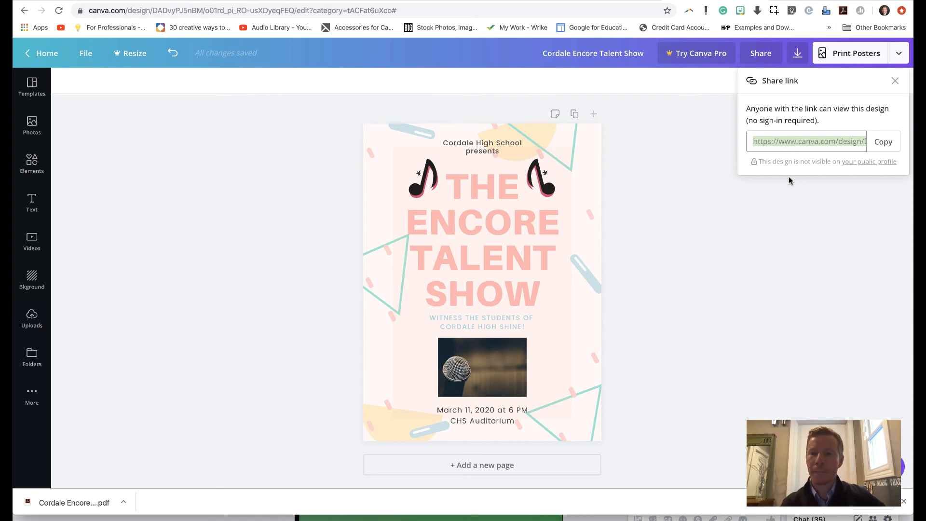
left_click(793, 212)
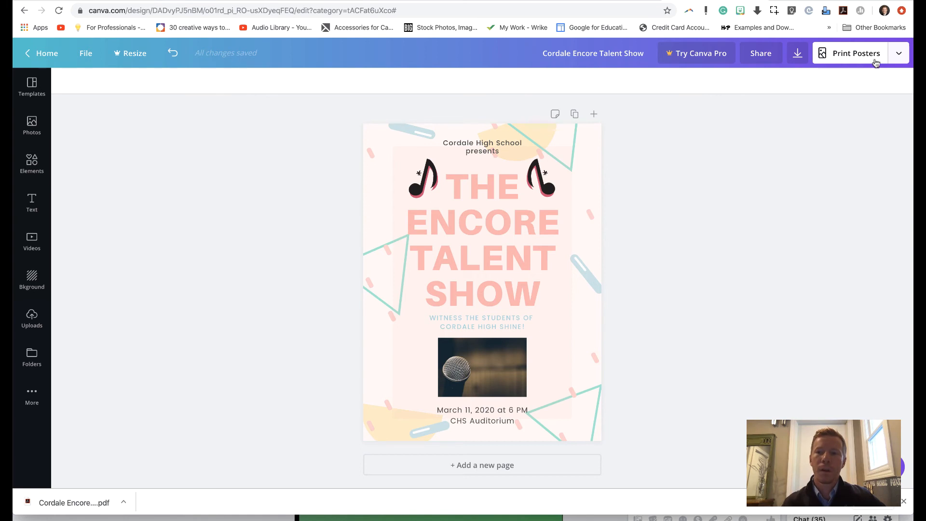
left_click(891, 60)
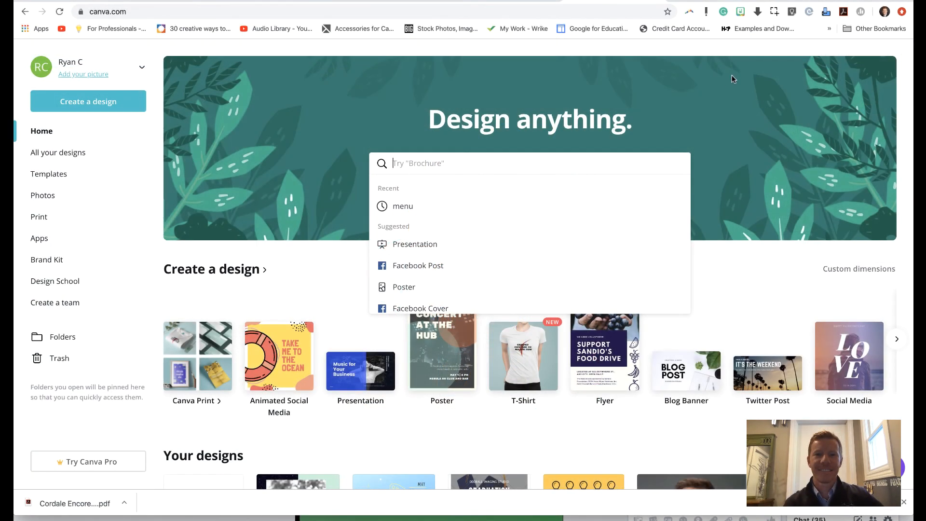
left_click(731, 50)
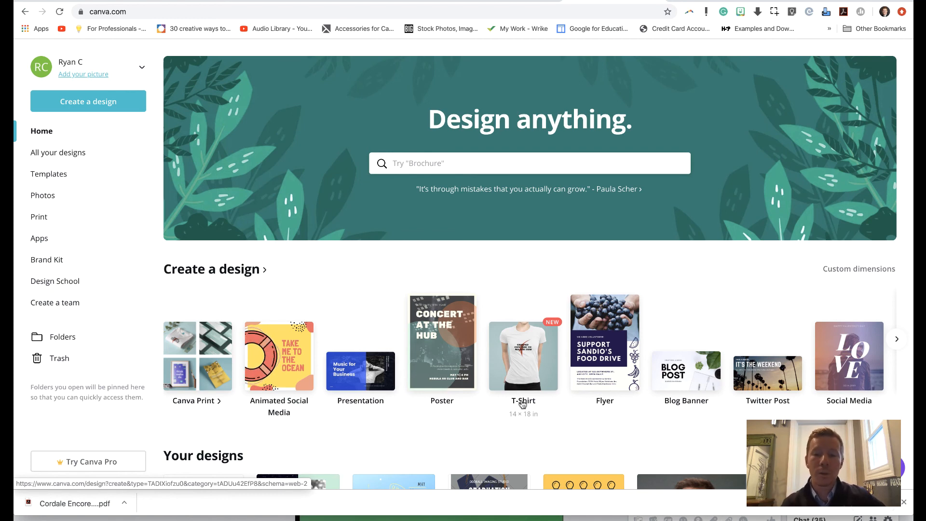
Step: Look through the design types and the existing designs on the Canva home page
scroll(538, 429, "down", 2)
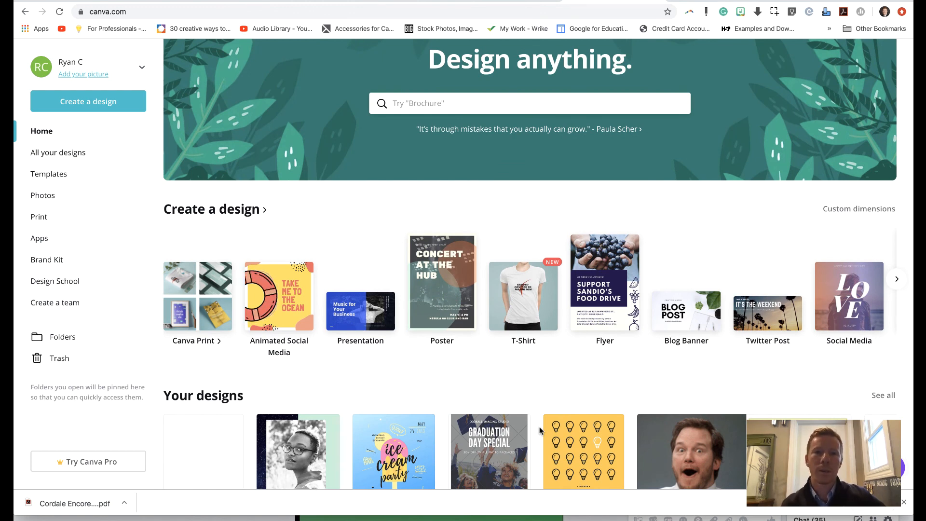
scroll(540, 431, "down", 1)
scroll(540, 430, "down", 2)
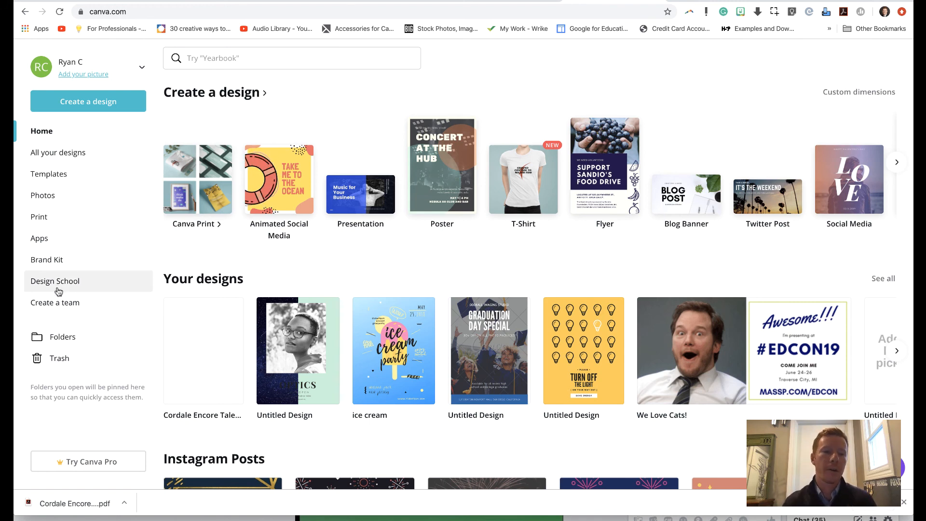
Step: Review the Brand Kit page with its brand logos, color palettes and fonts
left_click(53, 263)
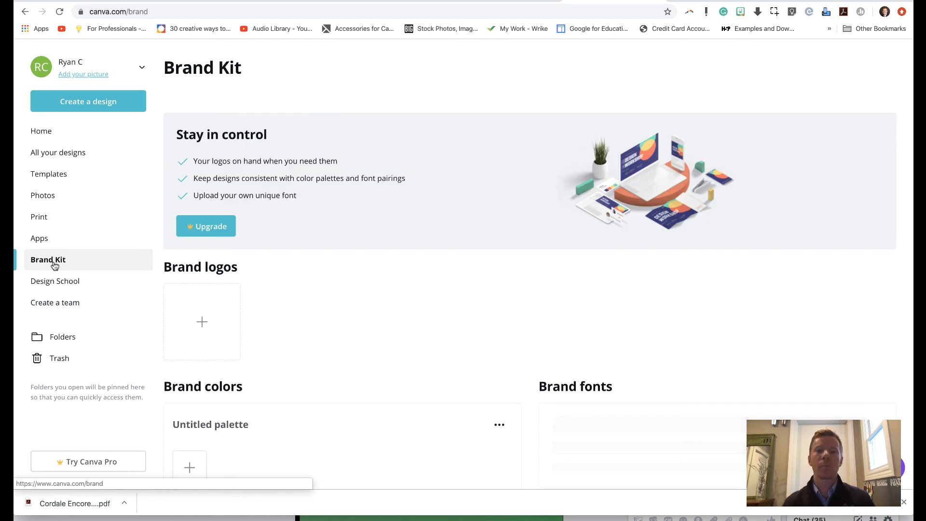
scroll(238, 343, "down", 1)
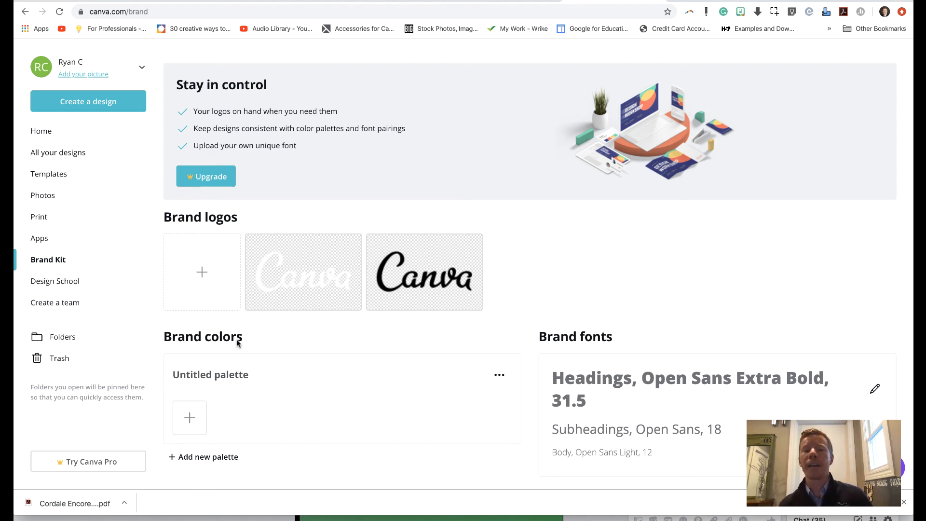
scroll(237, 342, "down", 1)
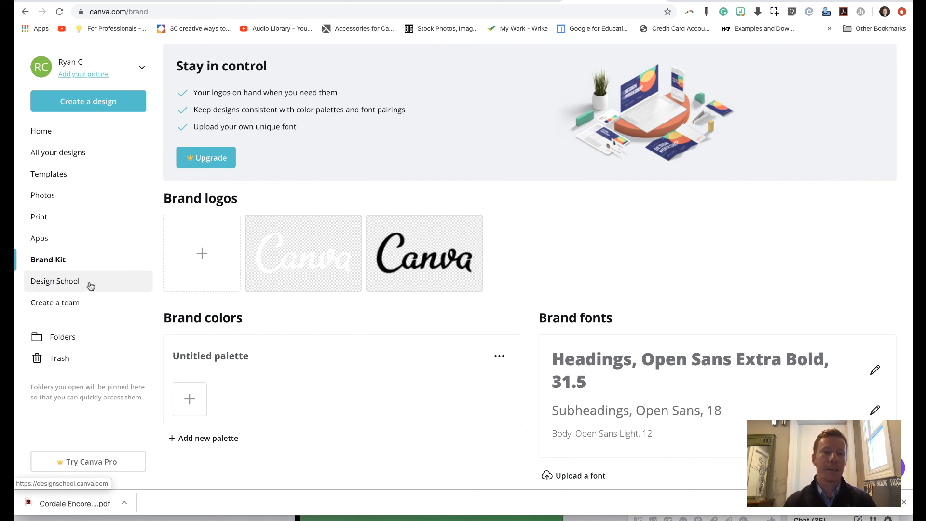
Step: Open Design School and look over its featured classroom course, other courses and tutorials
left_click(67, 281)
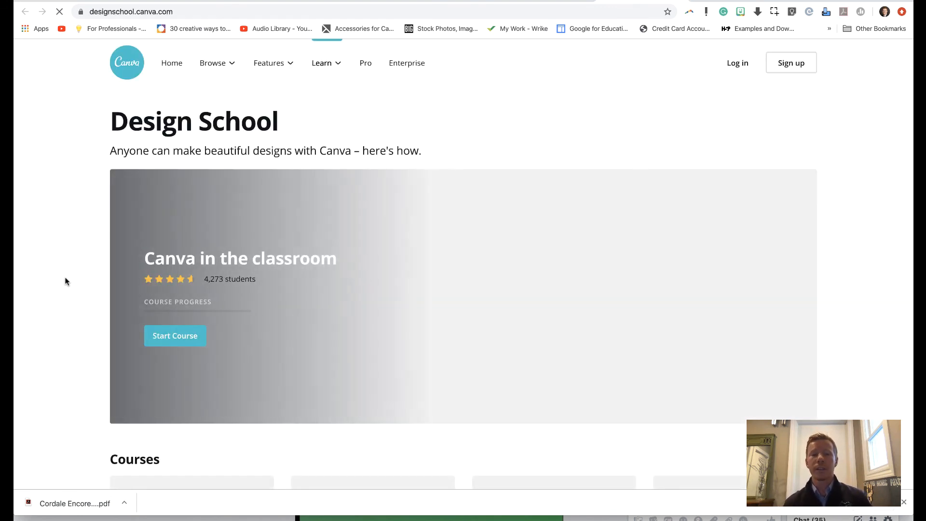
scroll(67, 281, "down", 5)
scroll(67, 282, "down", 5)
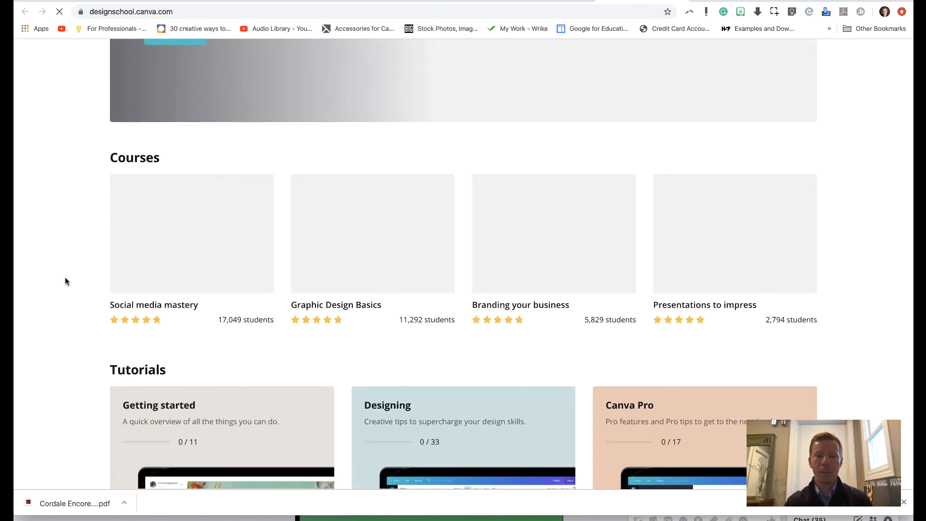
scroll(67, 281, "up", 10)
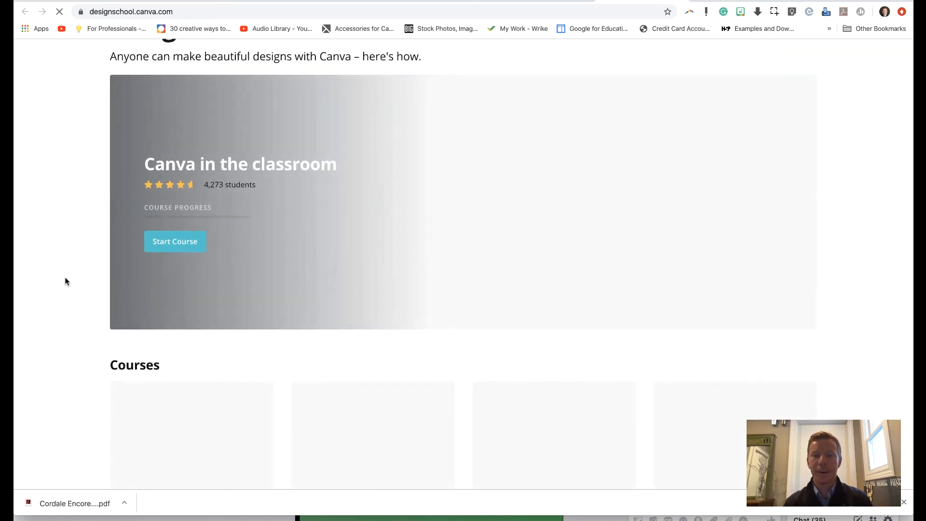